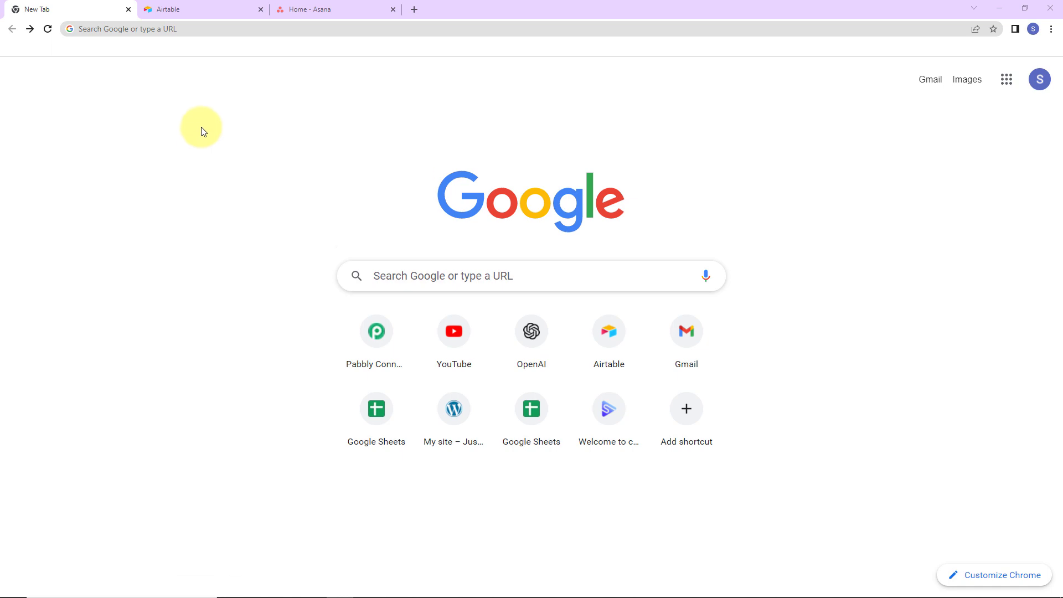
# Go to pabbly.com/connect, sign in, and open the Pabbly Connect dashboard in a new tab
pyautogui.click(208, 29)
pyautogui.write('pa')
pyautogui.press('Return')
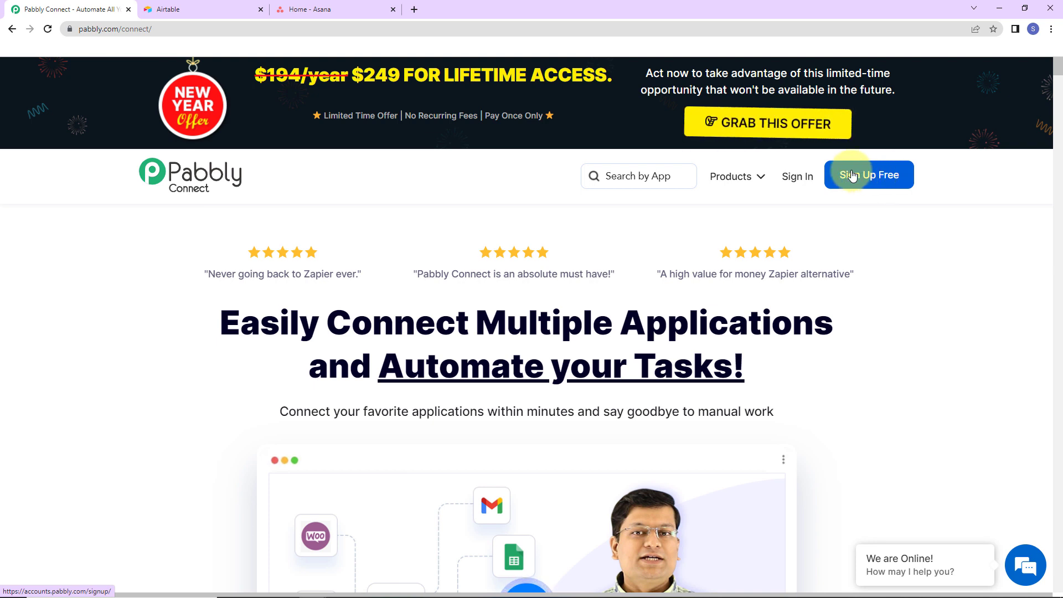
pyautogui.click(802, 177)
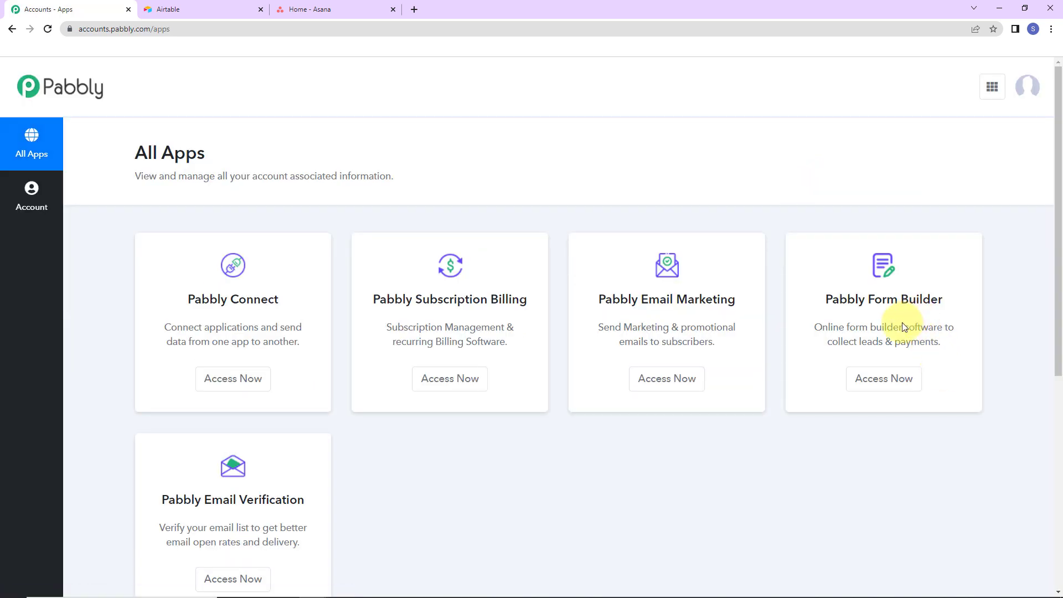
pyautogui.click(233, 379)
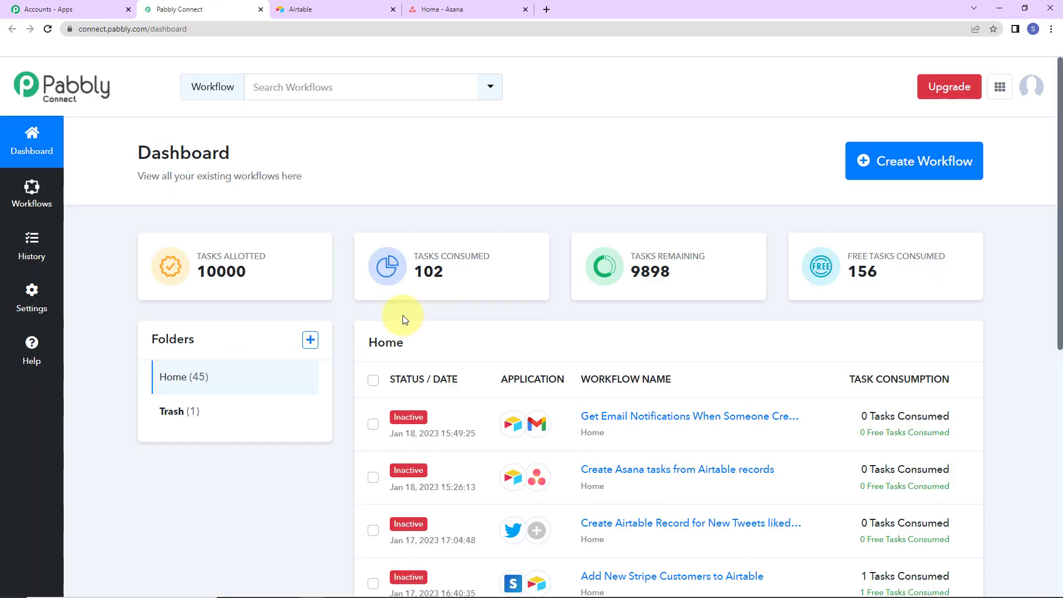
# Create a new workflow named 'Create Asana tasks from Airtable records'
pyautogui.click(917, 177)
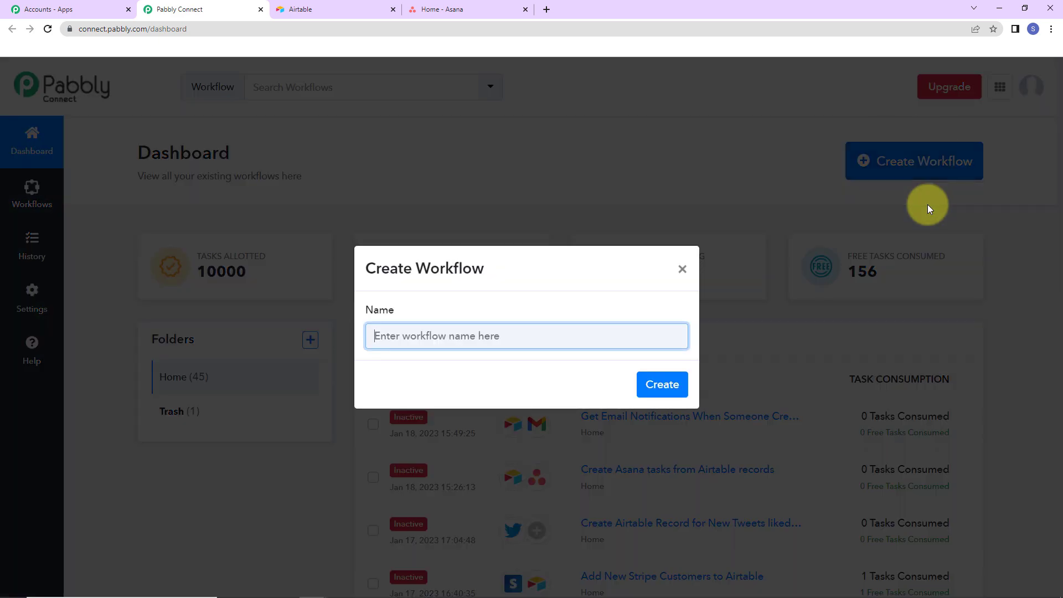
pyautogui.write('Create Asana tasks from Airtable records')
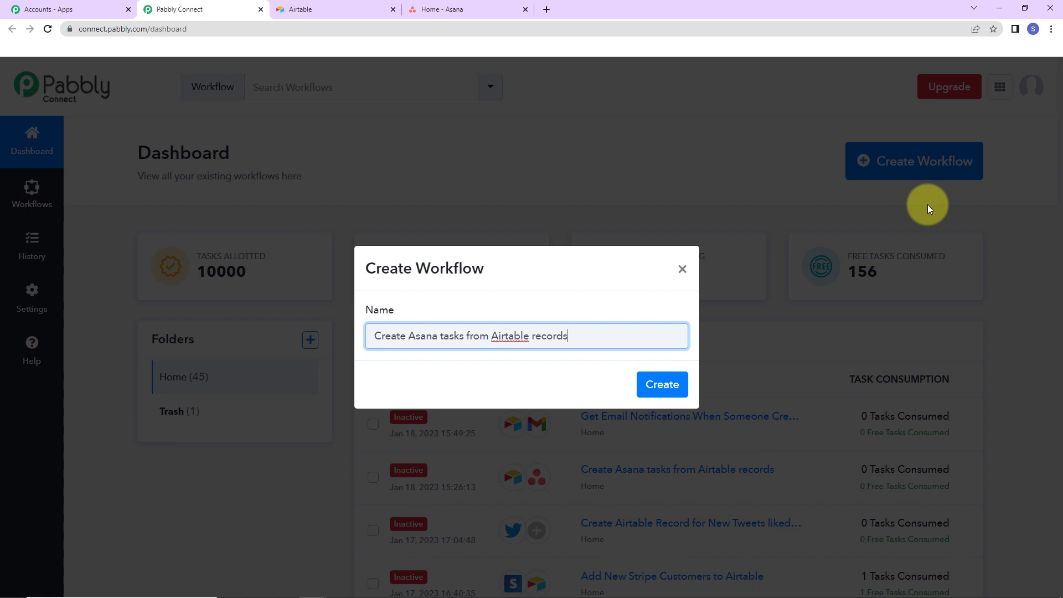
pyautogui.click(649, 382)
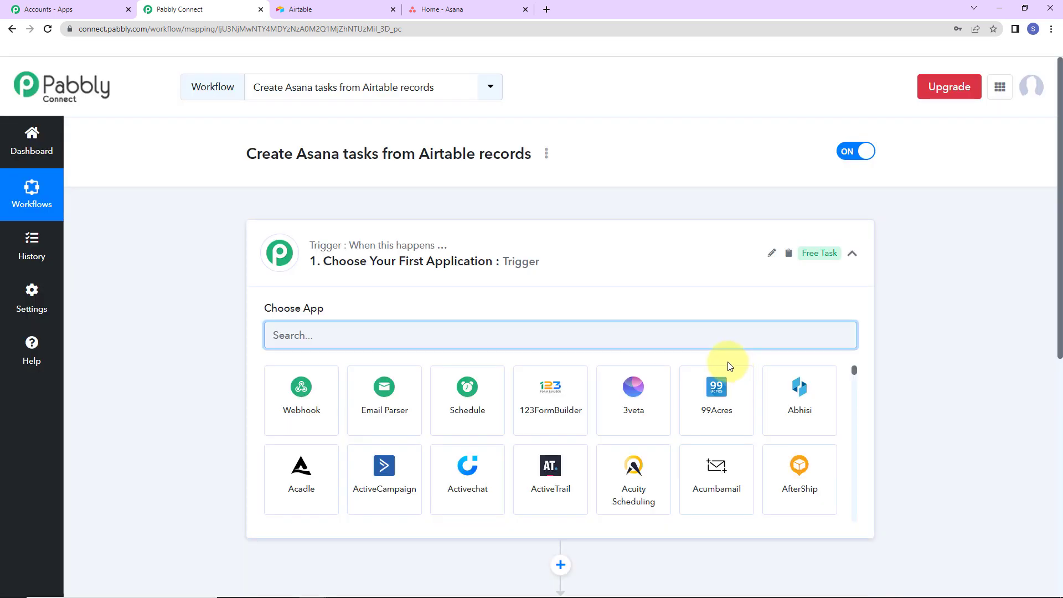
# Set the trigger app to Airtable with the New Record trigger event
pyautogui.scroll(-2, 496, 284)
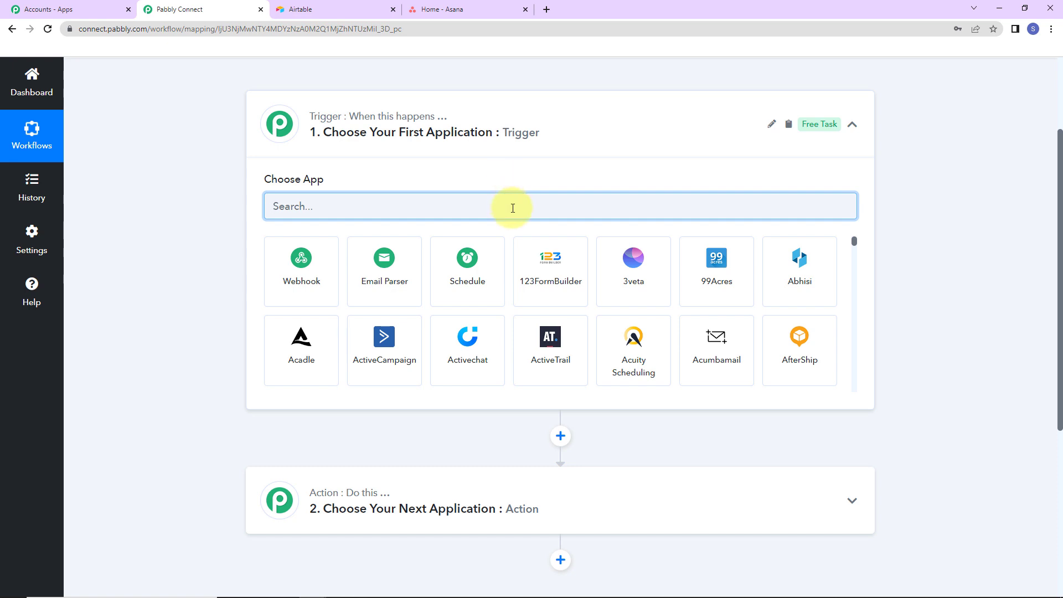
pyautogui.write('airtable')
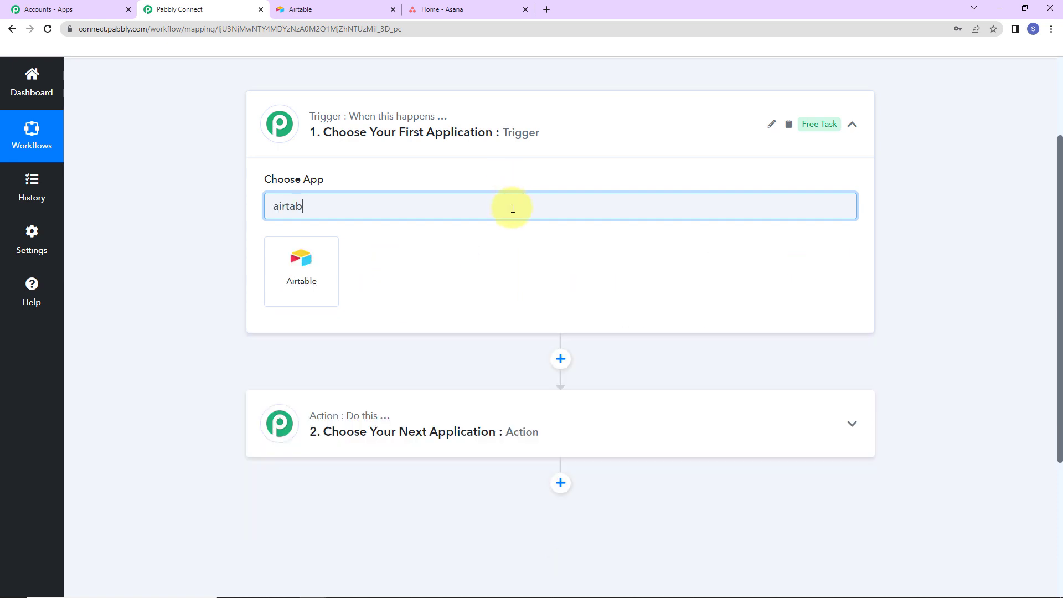
pyautogui.click(281, 289)
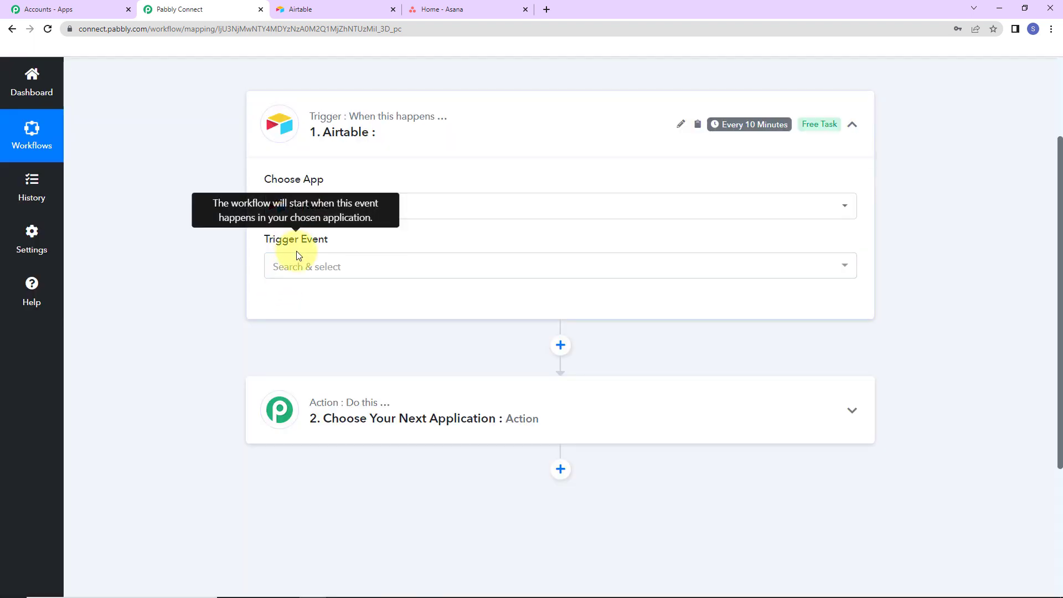
pyautogui.click(303, 270)
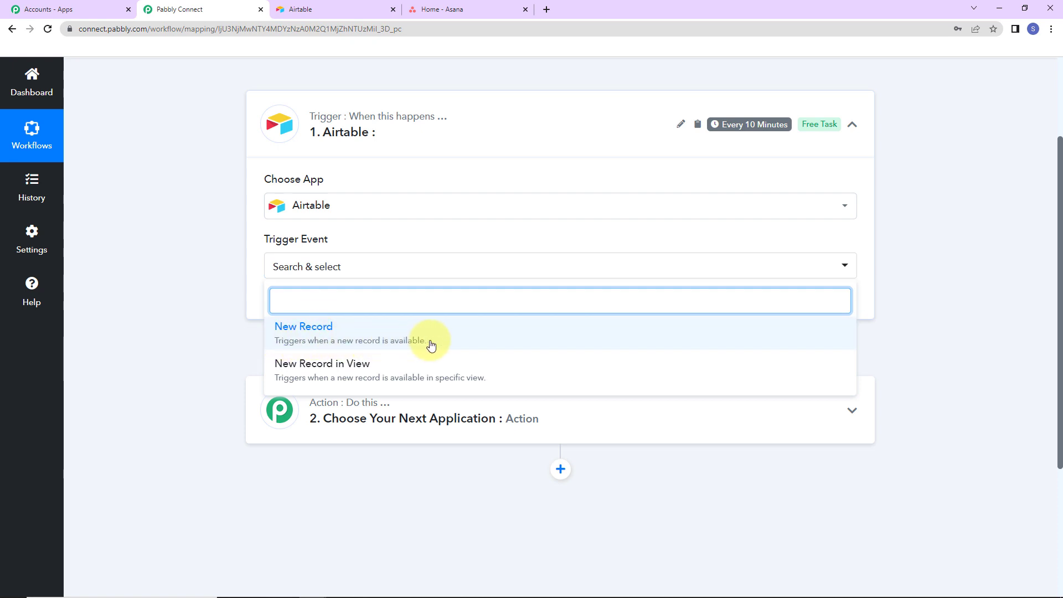
pyautogui.click(313, 340)
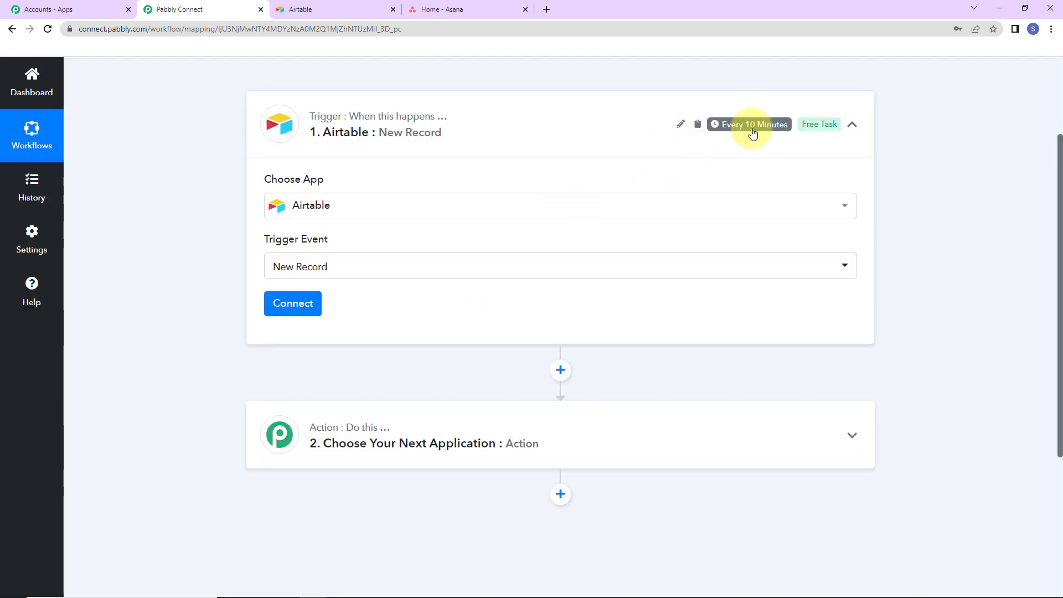
pyautogui.moveTo(754, 128)
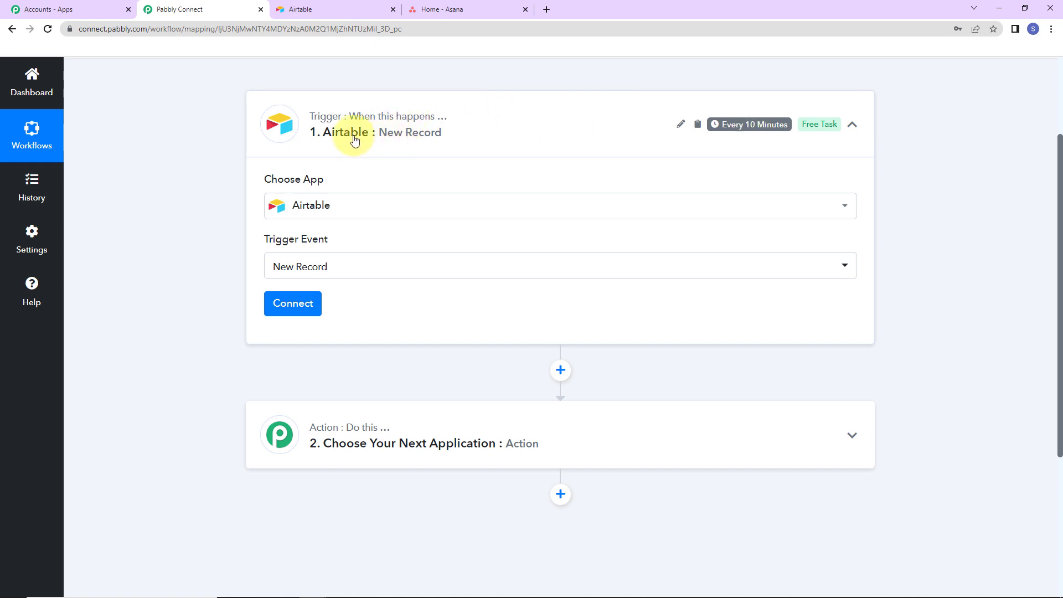
# Start a new Airtable connection, Airtable #9, and focus its token field
pyautogui.click(294, 303)
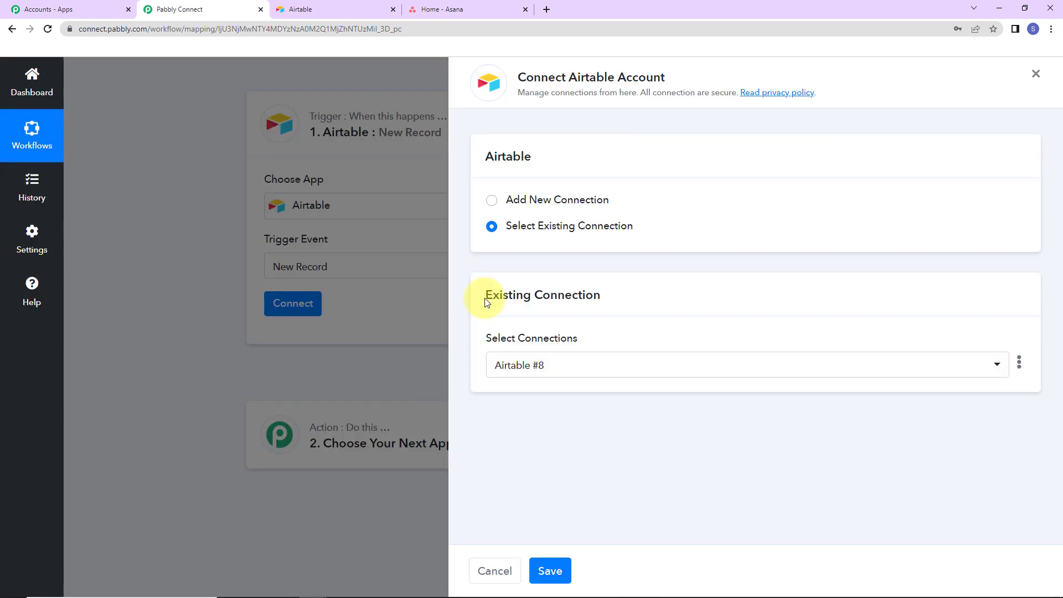
pyautogui.moveTo(569, 77); pyautogui.dragTo(705, 75)
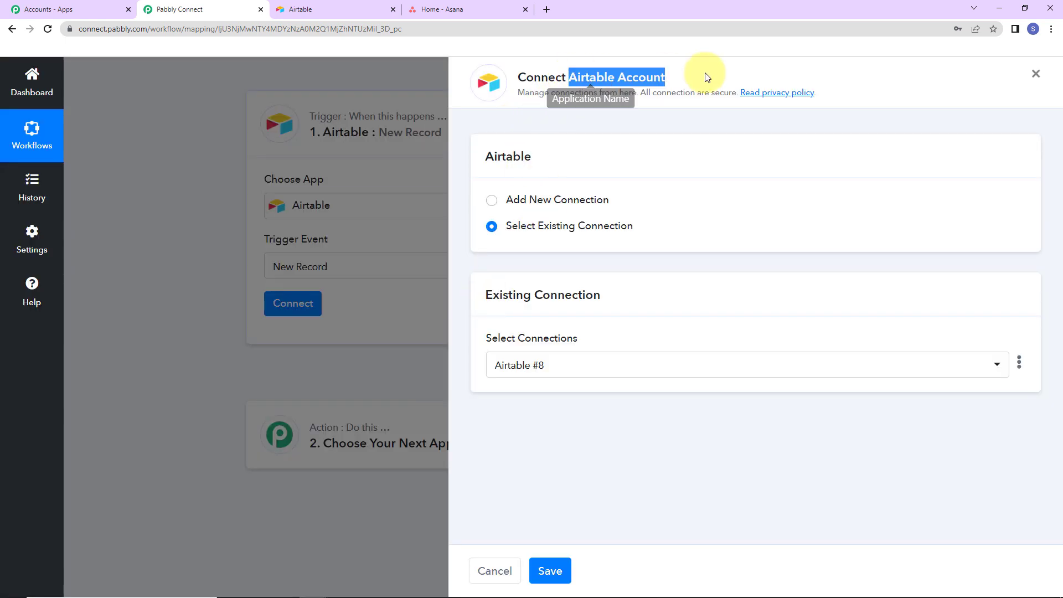
pyautogui.click(492, 200)
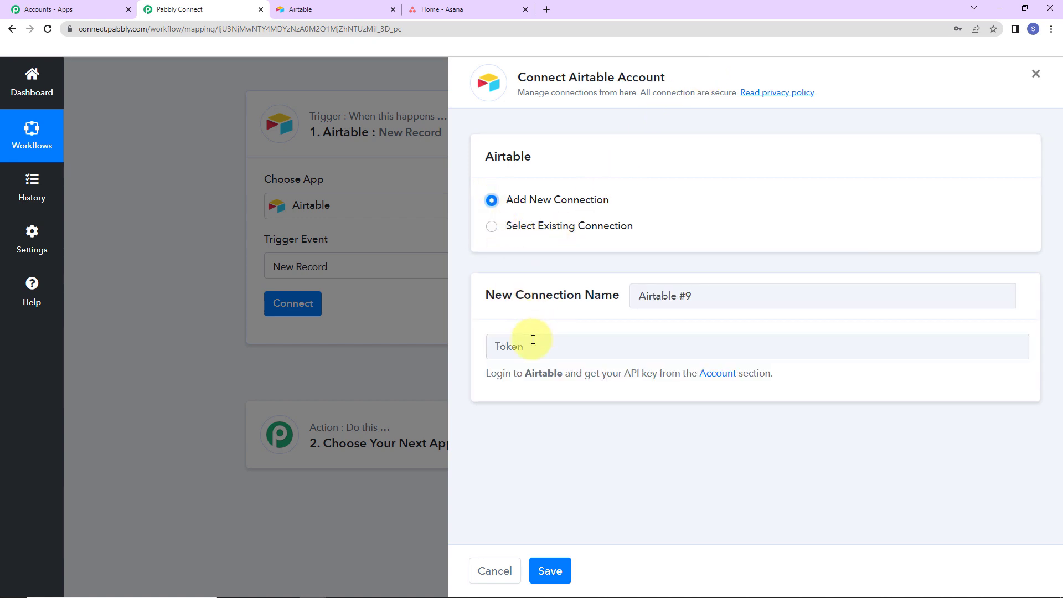
pyautogui.click(550, 350)
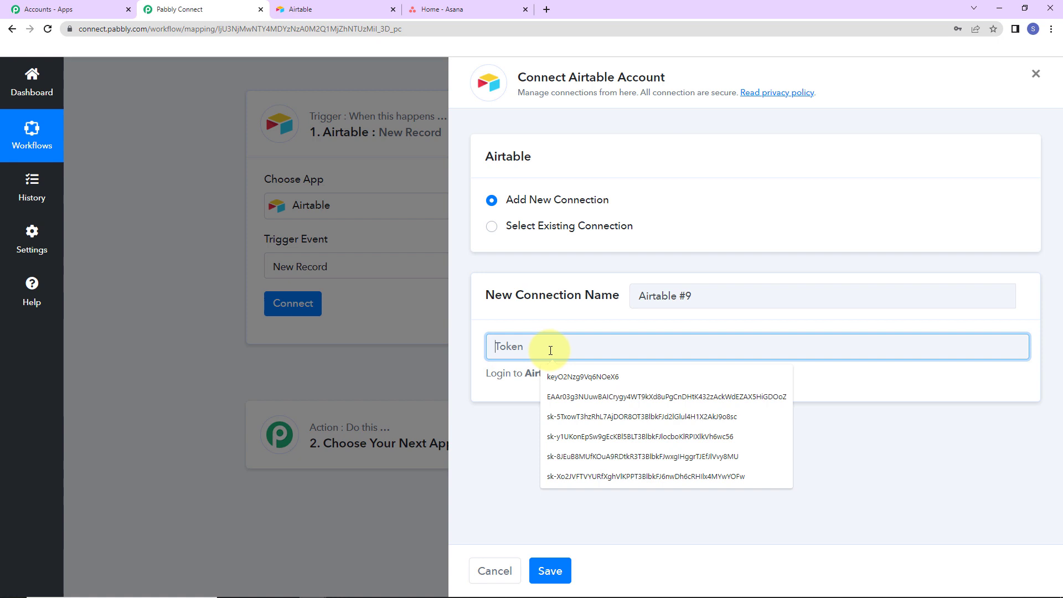
pyautogui.click(501, 409)
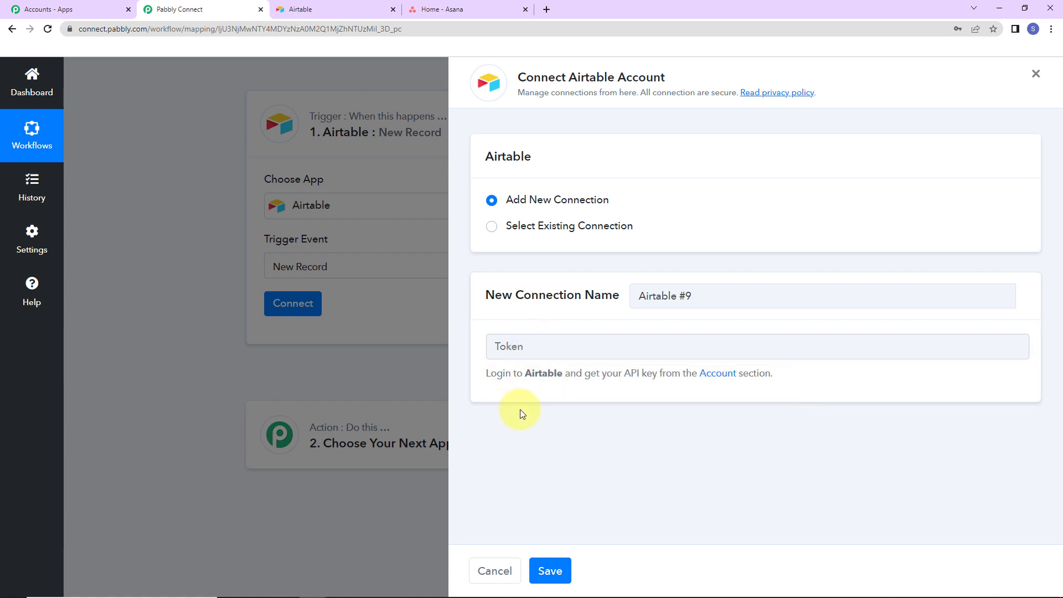
# Reveal and copy the API key from the Airtable account page, then return to Pabbly
pyautogui.click(719, 375)
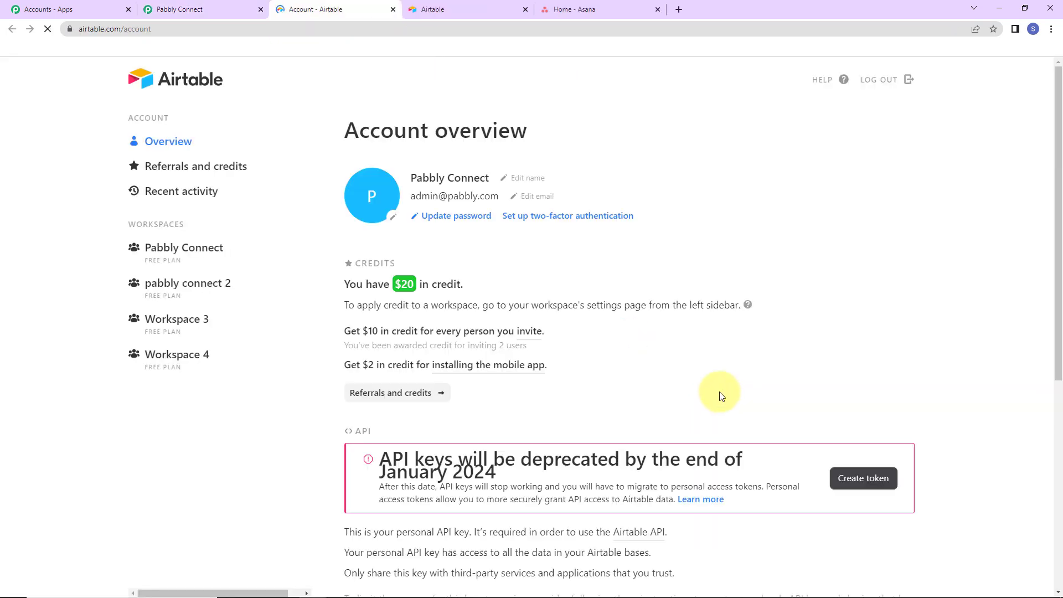
pyautogui.scroll(-5, 714, 387)
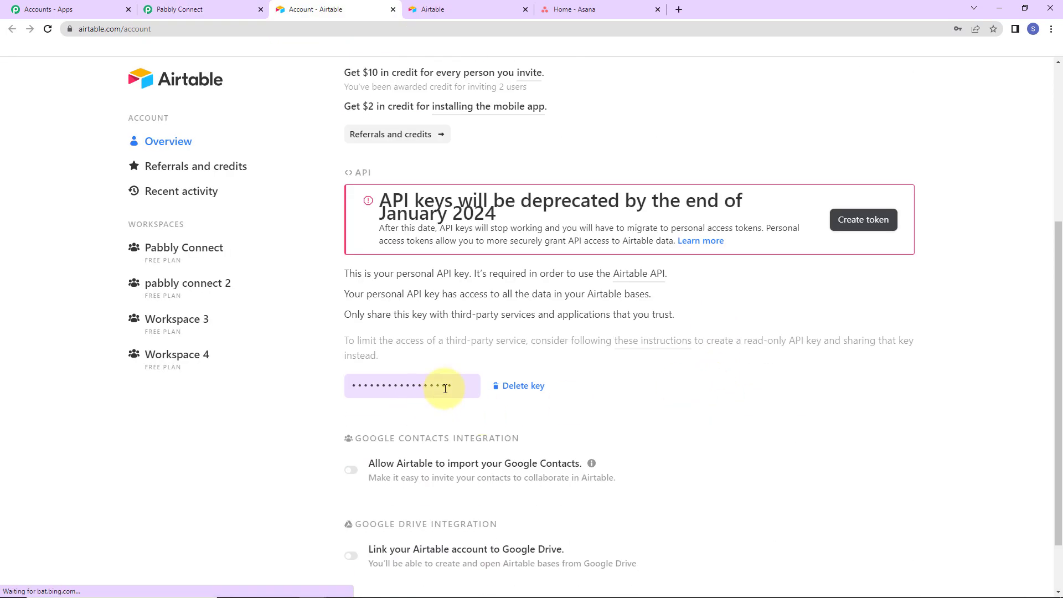
pyautogui.click(445, 388)
pyautogui.hotkey('ctrl', 'c')
pyautogui.rightClick(446, 388)
pyautogui.click(461, 396)
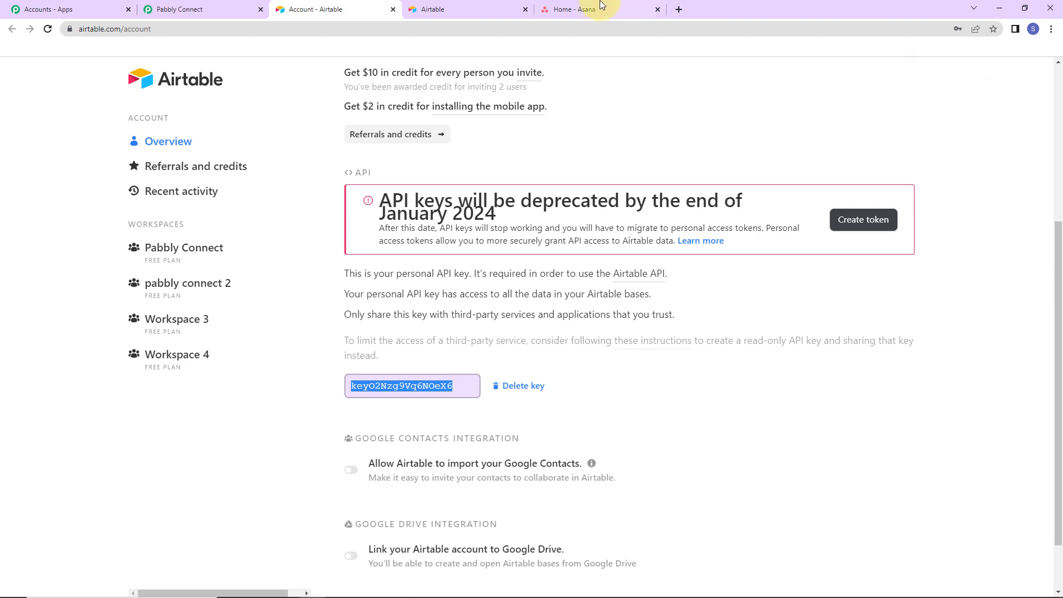
pyautogui.click(183, 10)
# Paste the API key into the Token field, save the connection, and go to Airtable's bases home
pyautogui.click(535, 349)
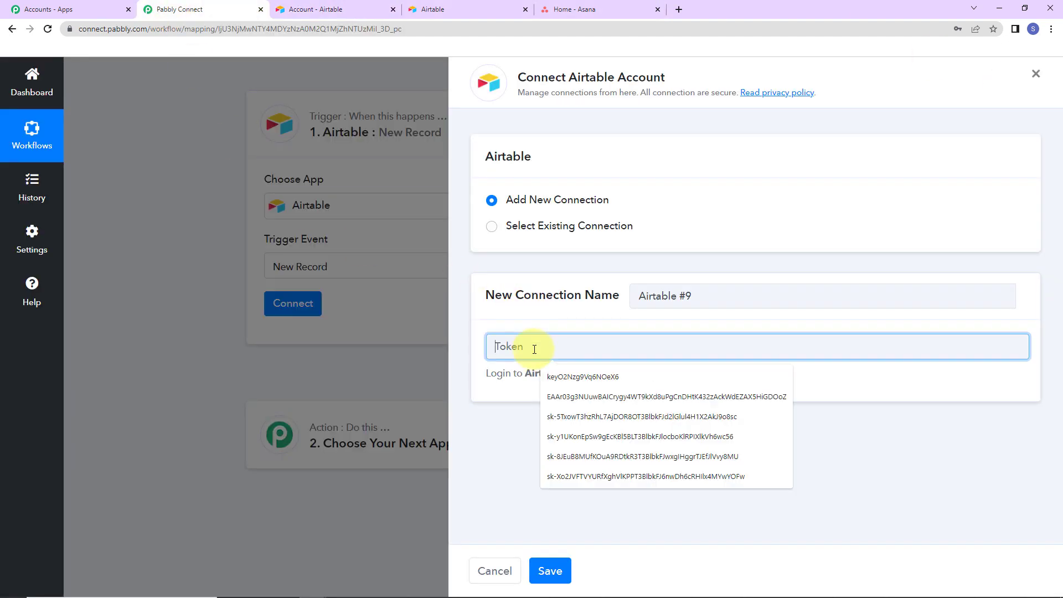
pyautogui.hotkey('ctrl', 'v')
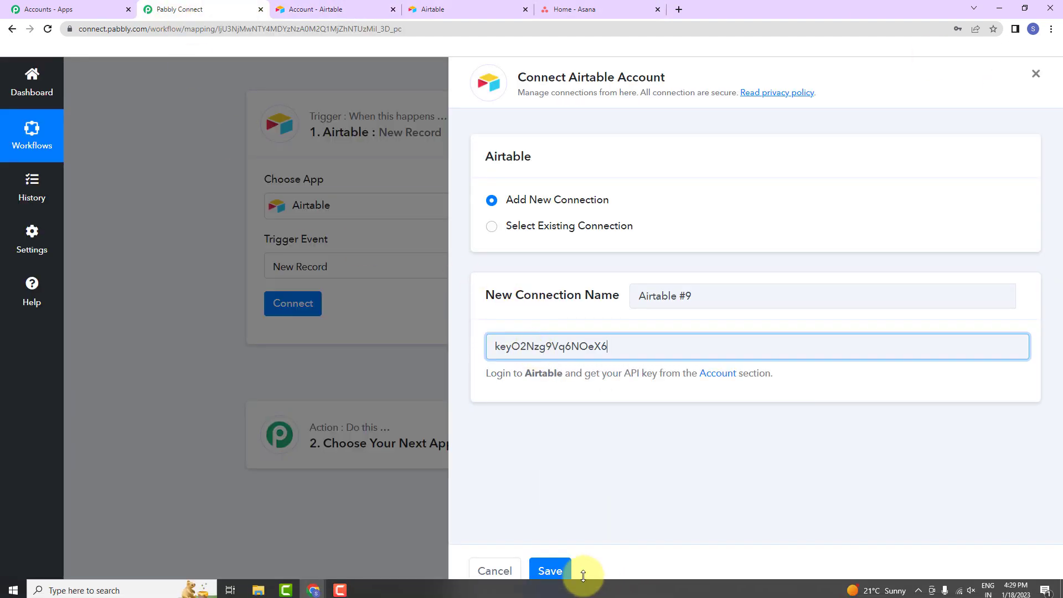
pyautogui.click(554, 567)
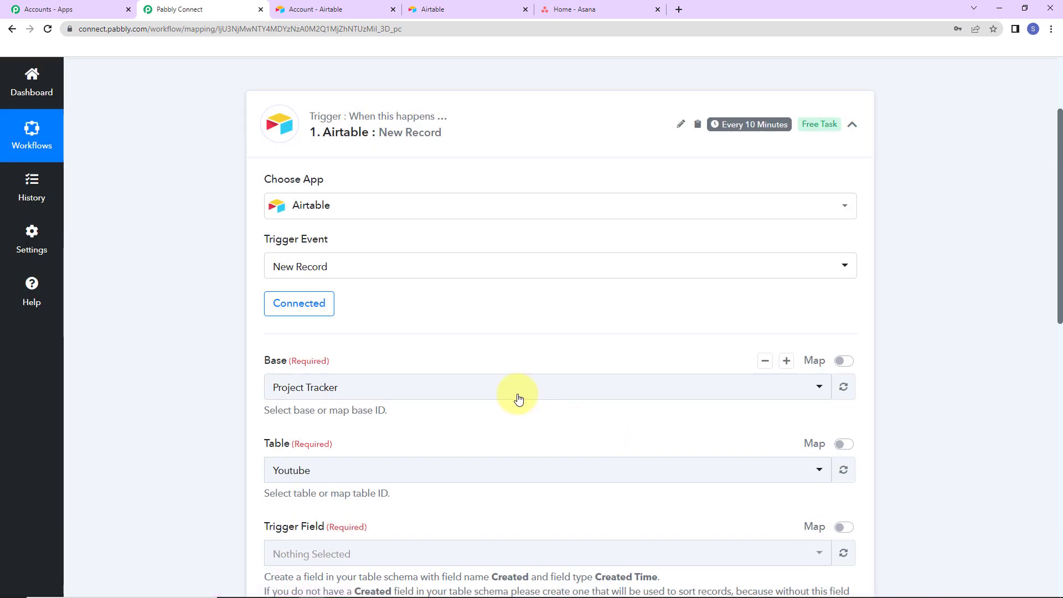
pyautogui.scroll(-2, 518, 397)
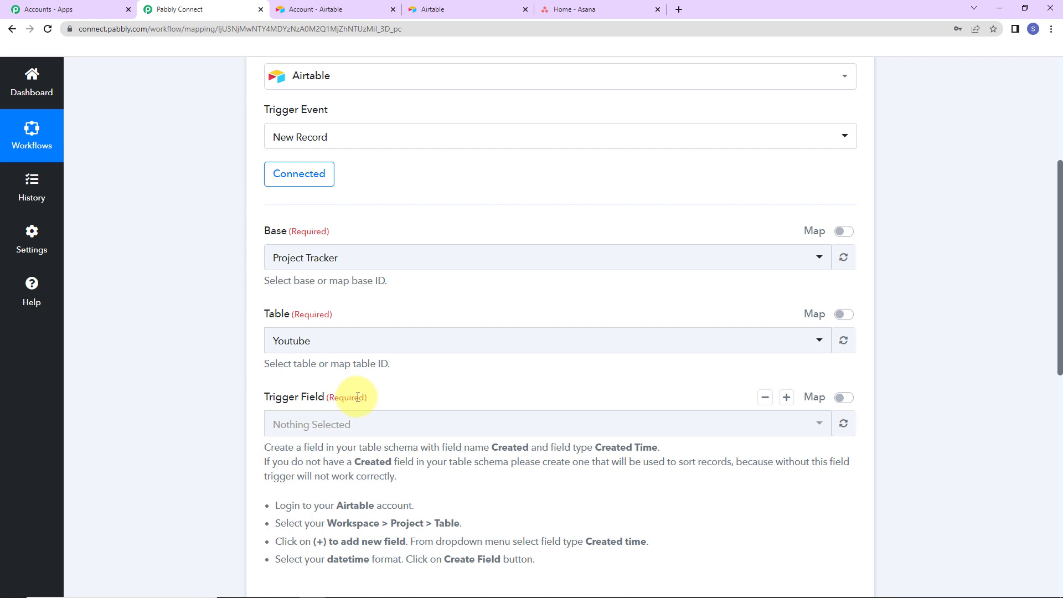
pyautogui.click(463, 7)
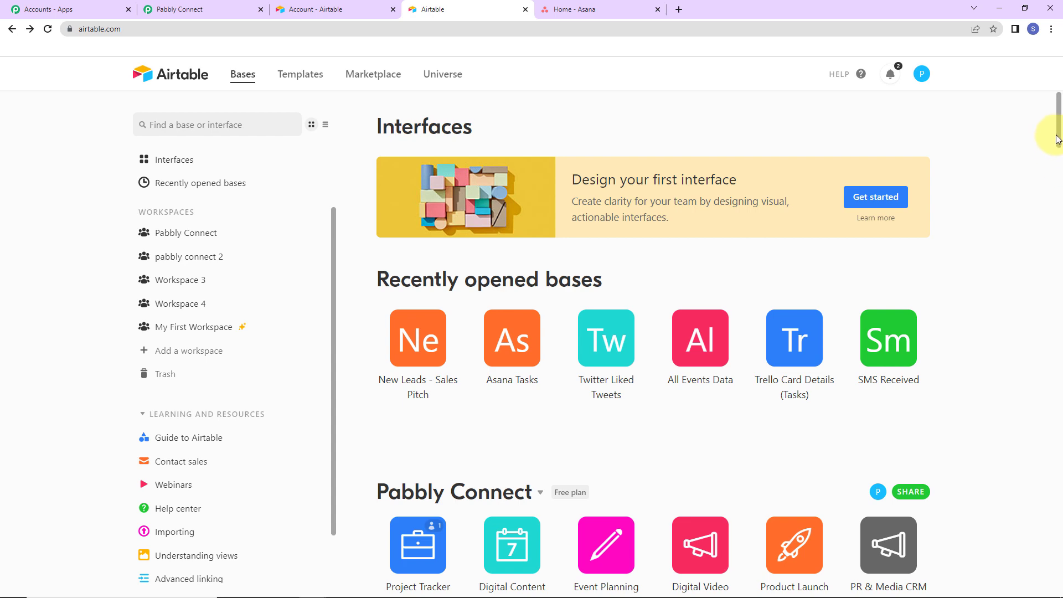
# Open the Asana Tasks base from Airtable's recently opened bases
pyautogui.moveTo(1057, 123); pyautogui.dragTo(1055, 366)
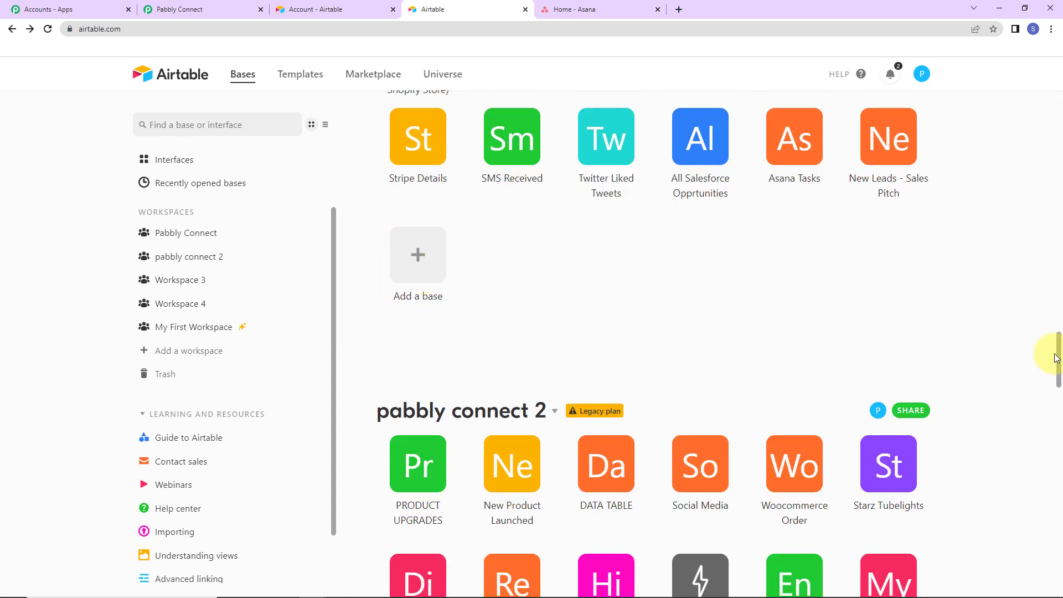
pyautogui.moveTo(1059, 352); pyautogui.dragTo(1047, 91)
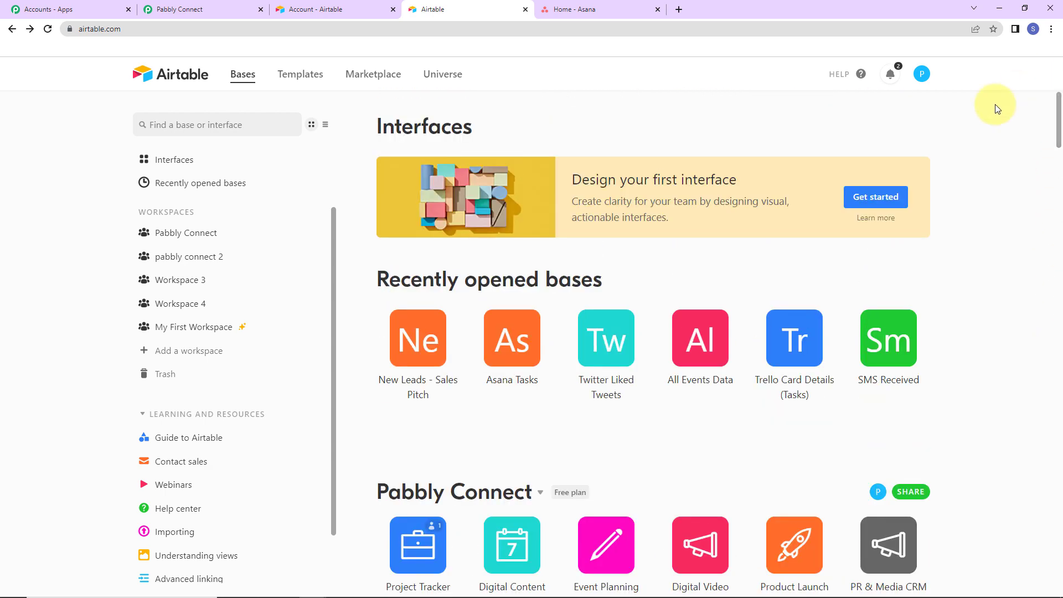
pyautogui.click(512, 339)
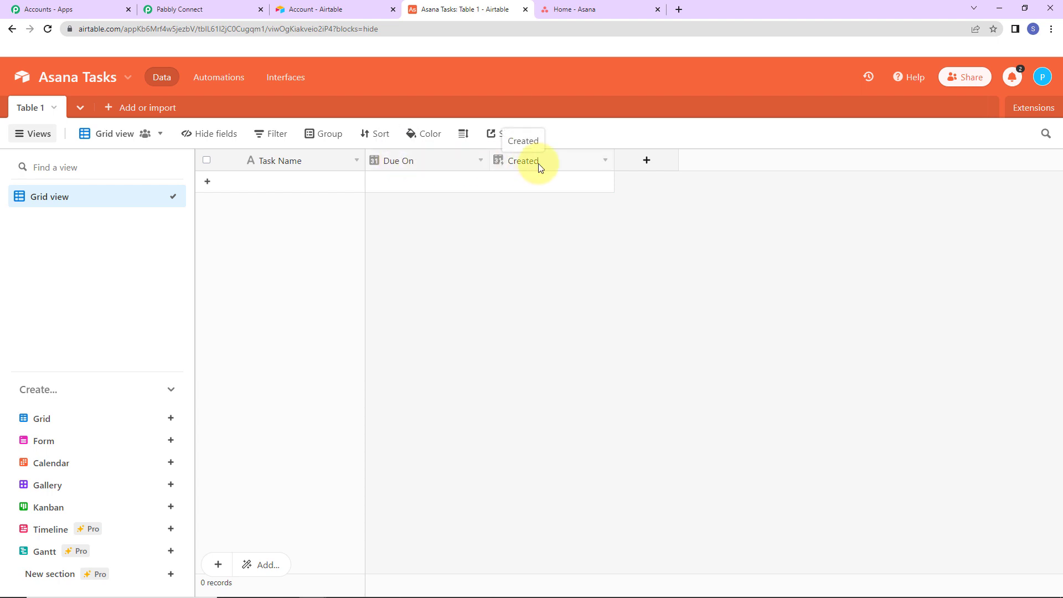
pyautogui.click(203, 11)
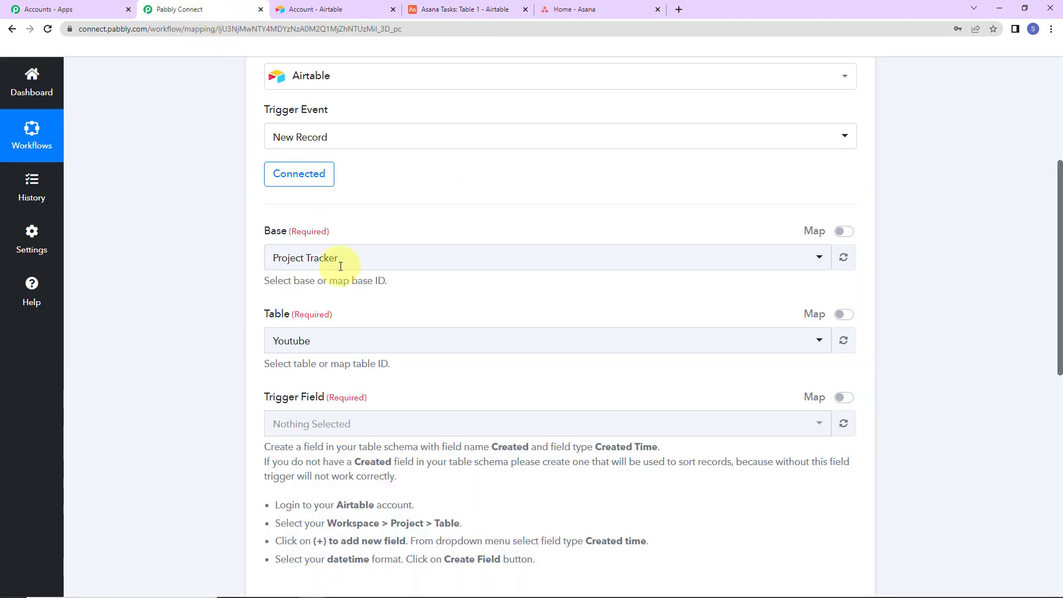
pyautogui.scroll(-2, 409, 381)
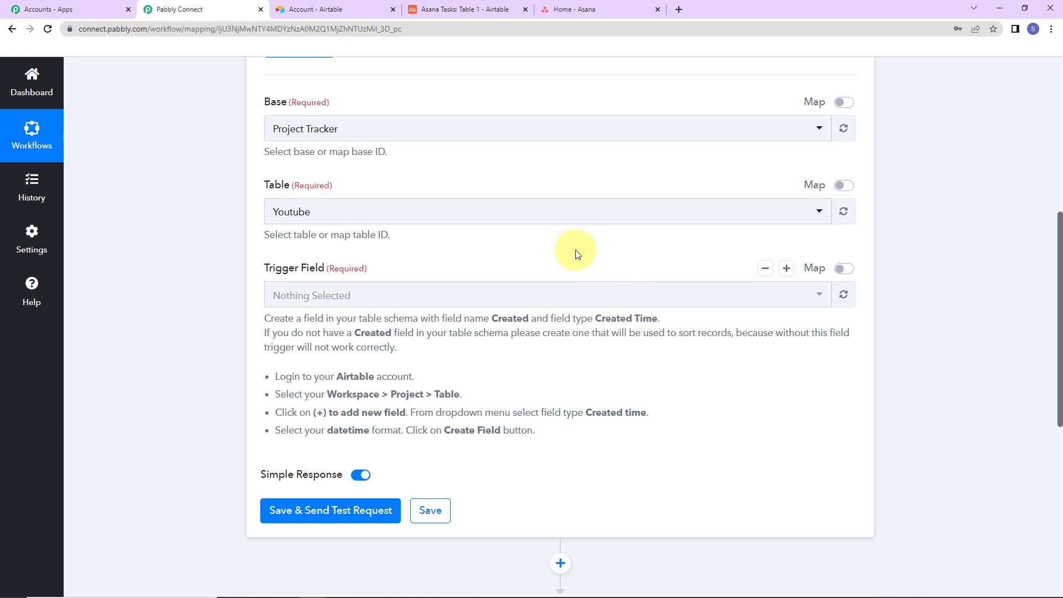
pyautogui.click(432, 14)
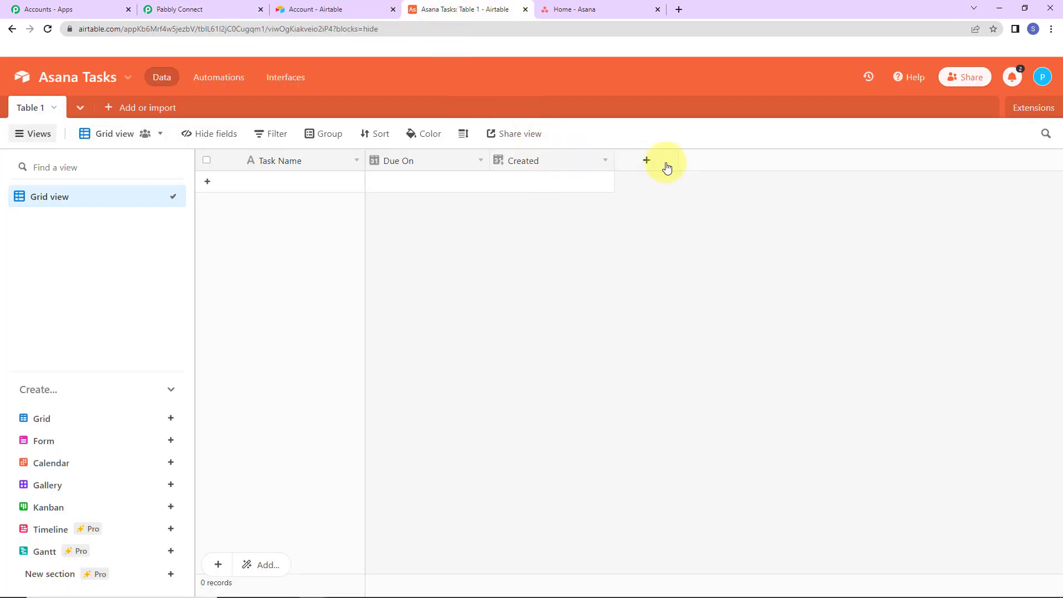
# Confirm Table 1 already has a Created time field, cancel the new field, and return to Pabbly
pyautogui.click(647, 161)
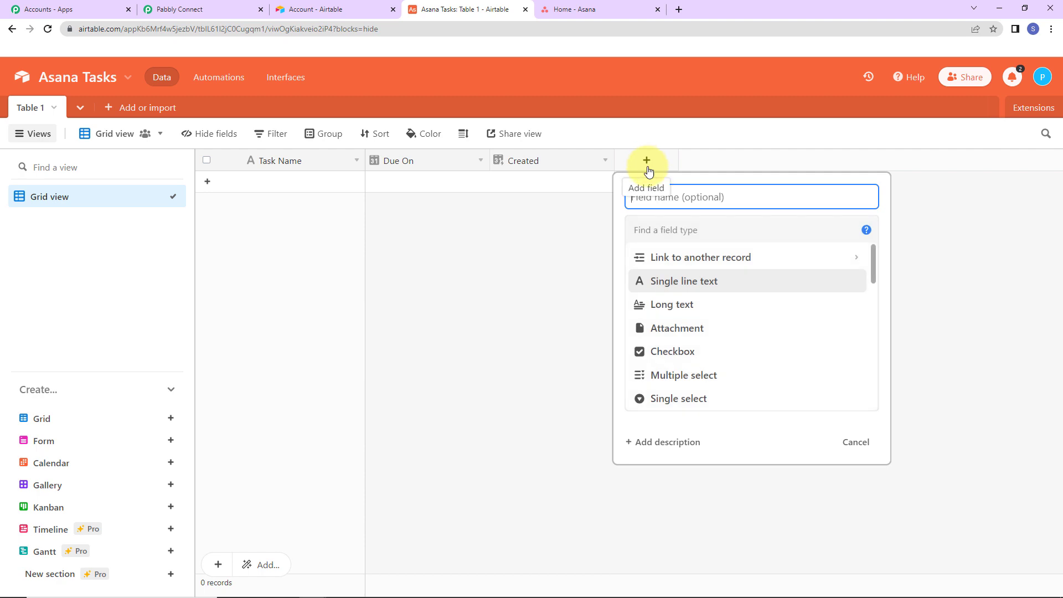
pyautogui.moveTo(876, 257); pyautogui.dragTo(890, 366)
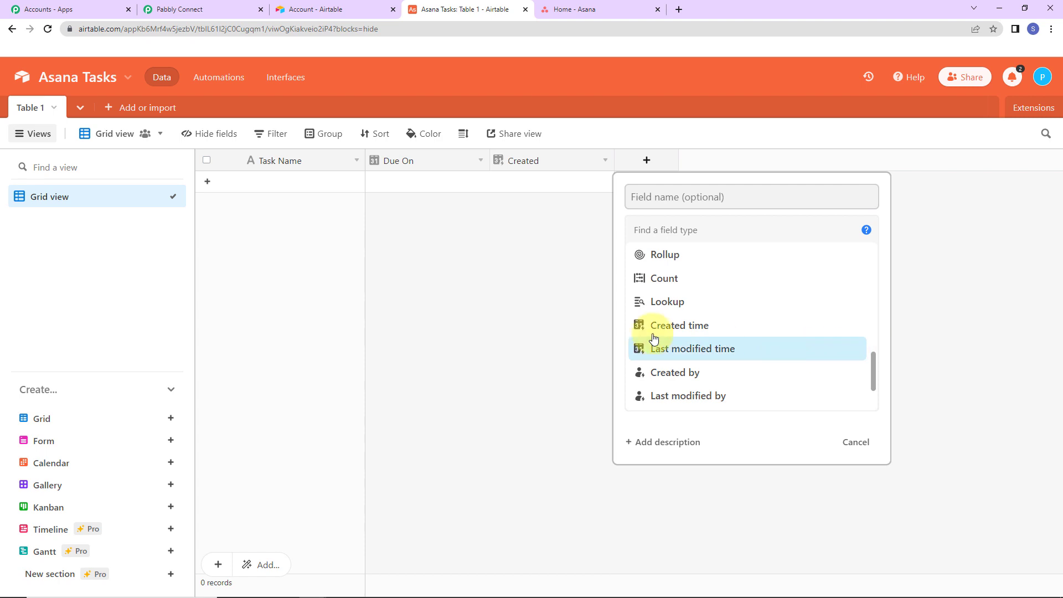
pyautogui.click(652, 201)
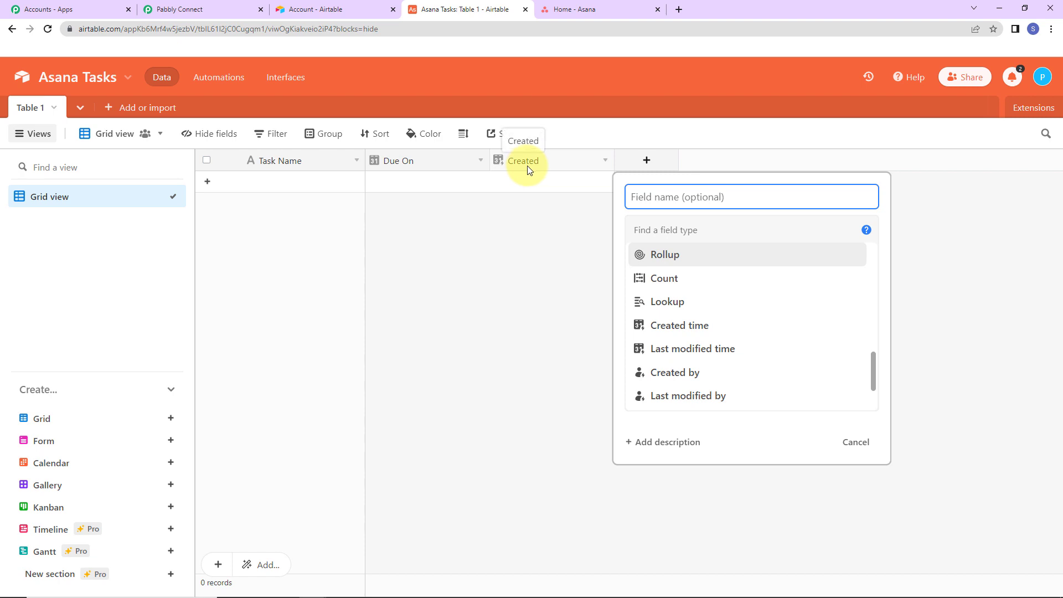
pyautogui.click(557, 255)
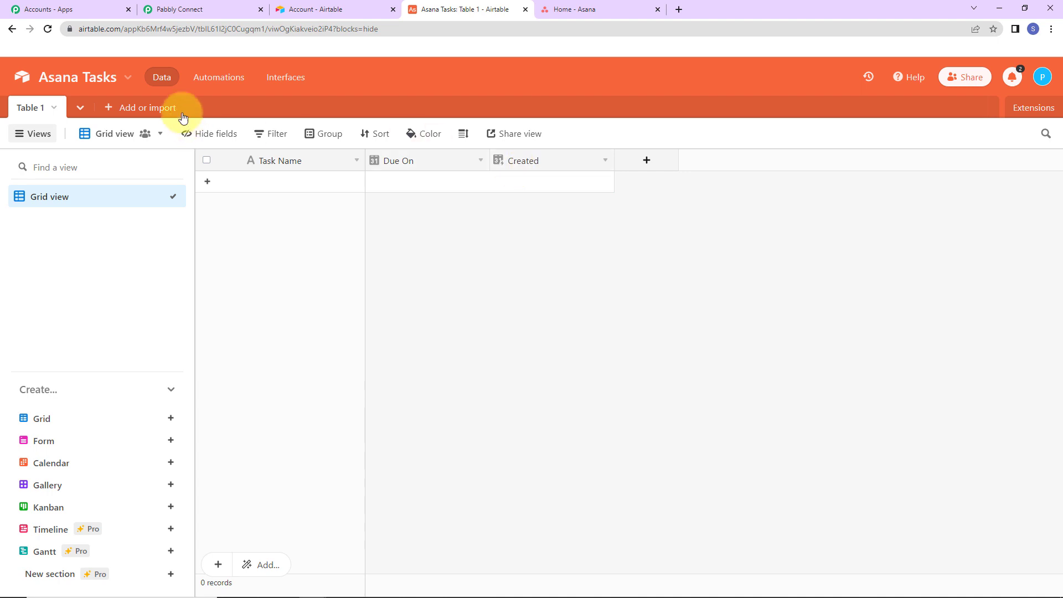
pyautogui.click(185, 13)
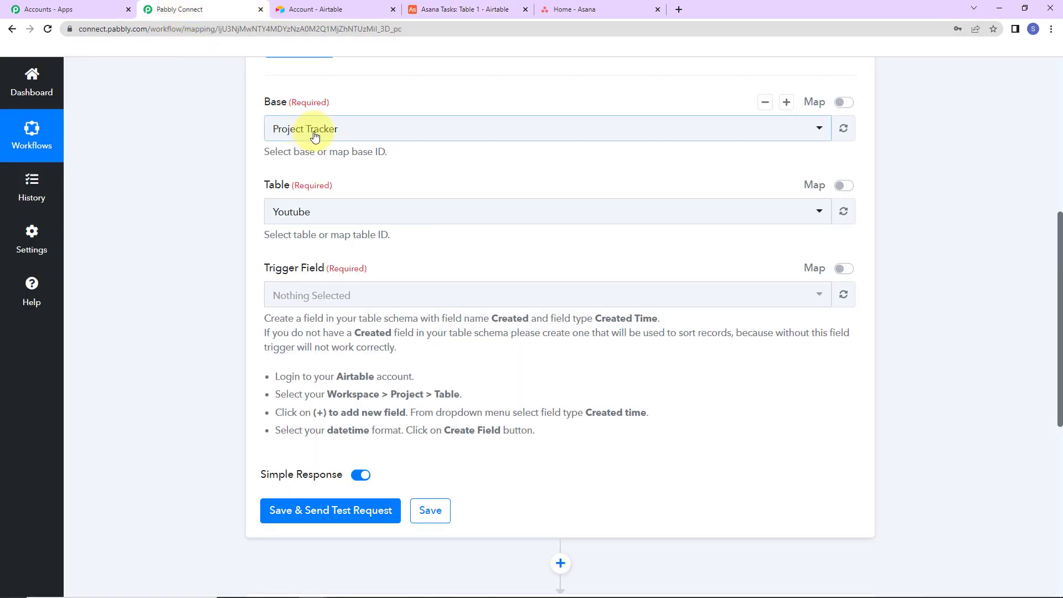
# Pick Asana Tasks as the trigger base, with Table 1 and the Created trigger field
pyautogui.click(353, 133)
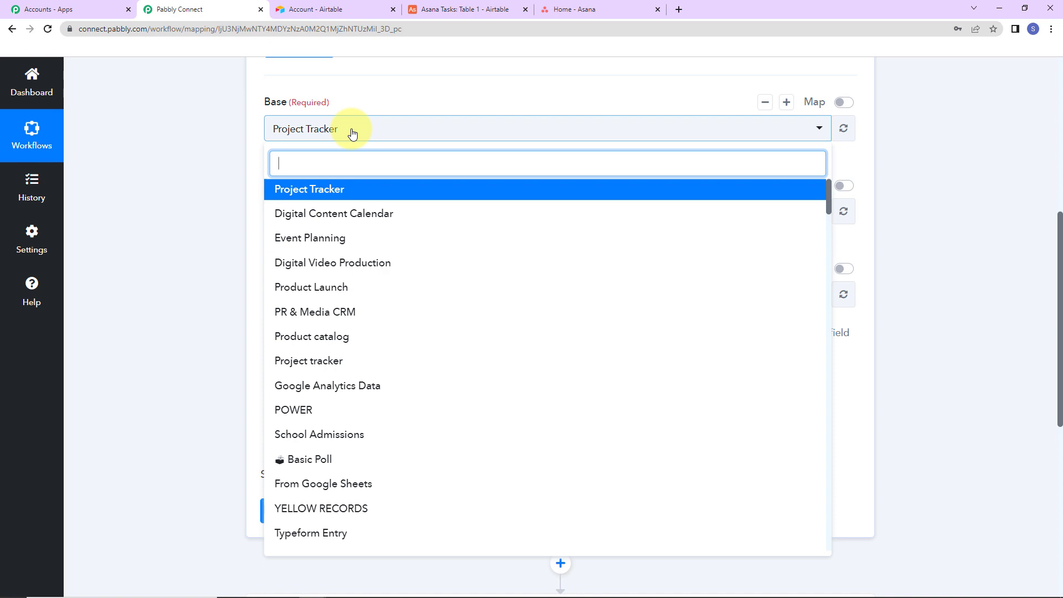
pyautogui.write('asa')
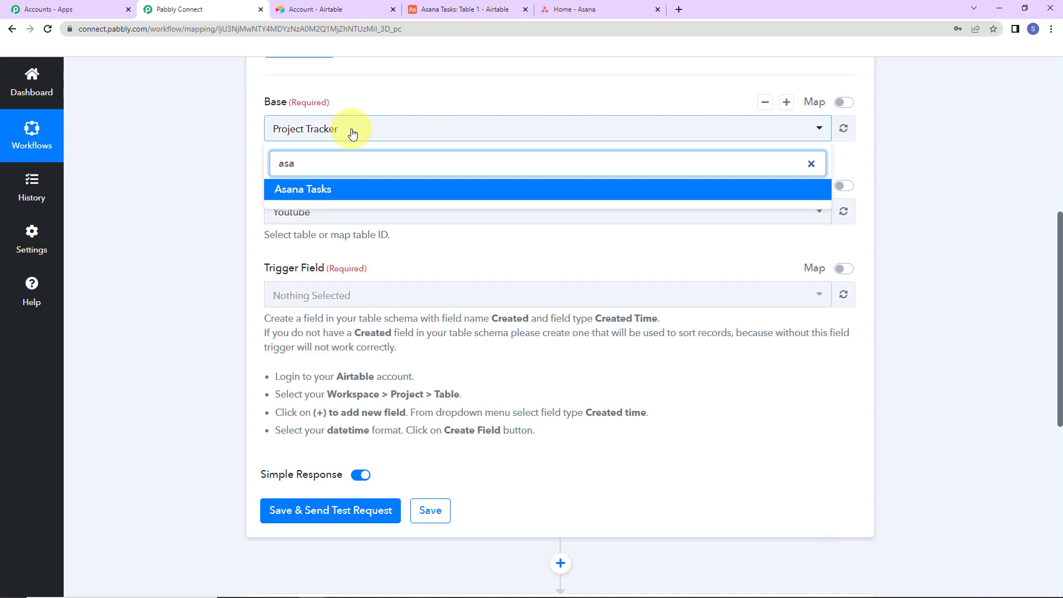
pyautogui.click(351, 189)
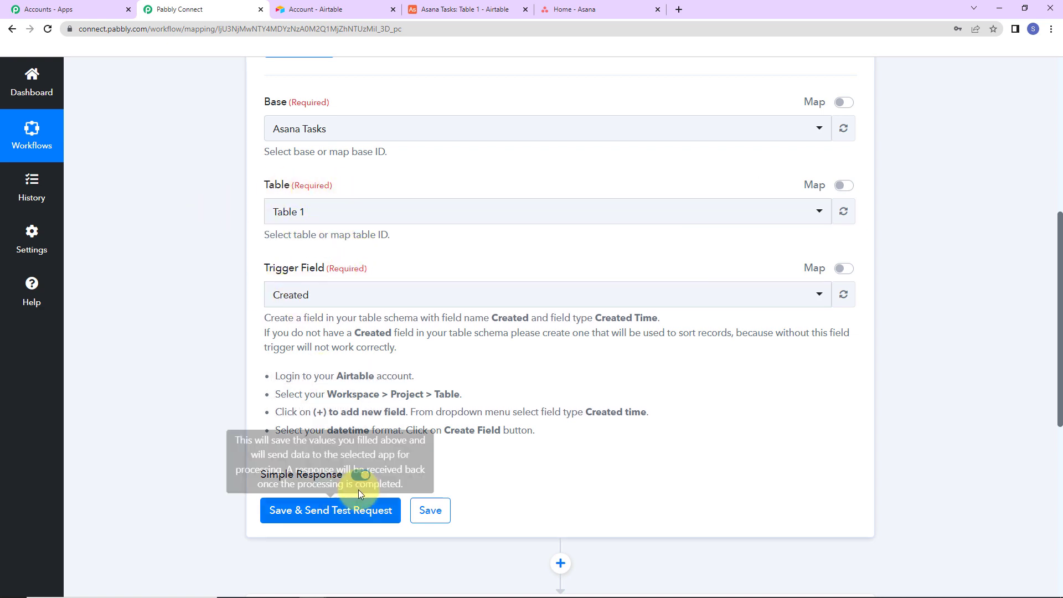
pyautogui.click(459, 11)
# Add a Table 1 record named 'New Task' with a Due On date of January 27
pyautogui.click(293, 185)
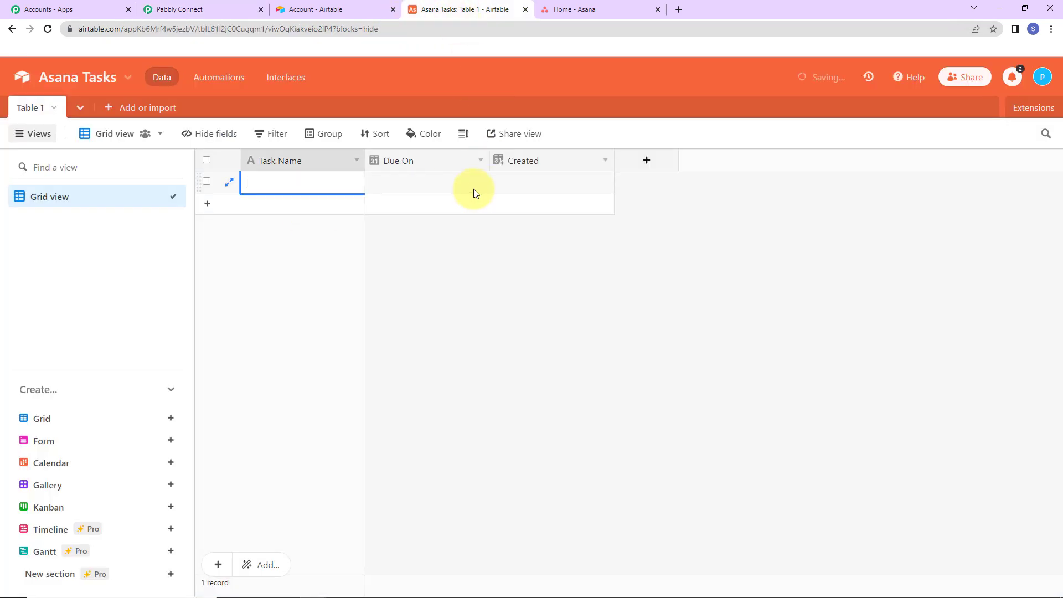
pyautogui.write('N')
pyautogui.click(430, 186)
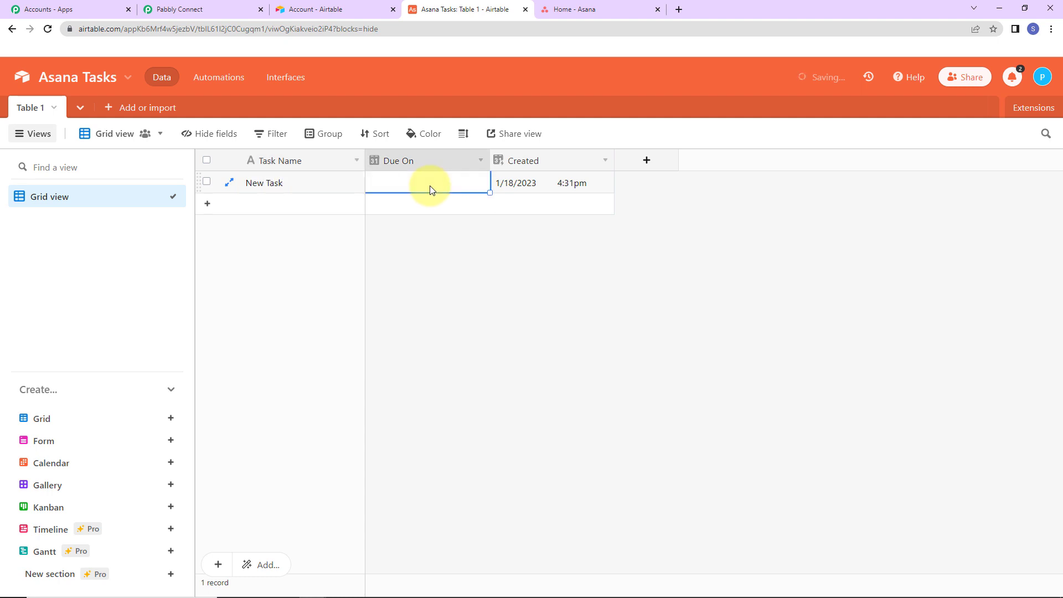
pyautogui.click(431, 189)
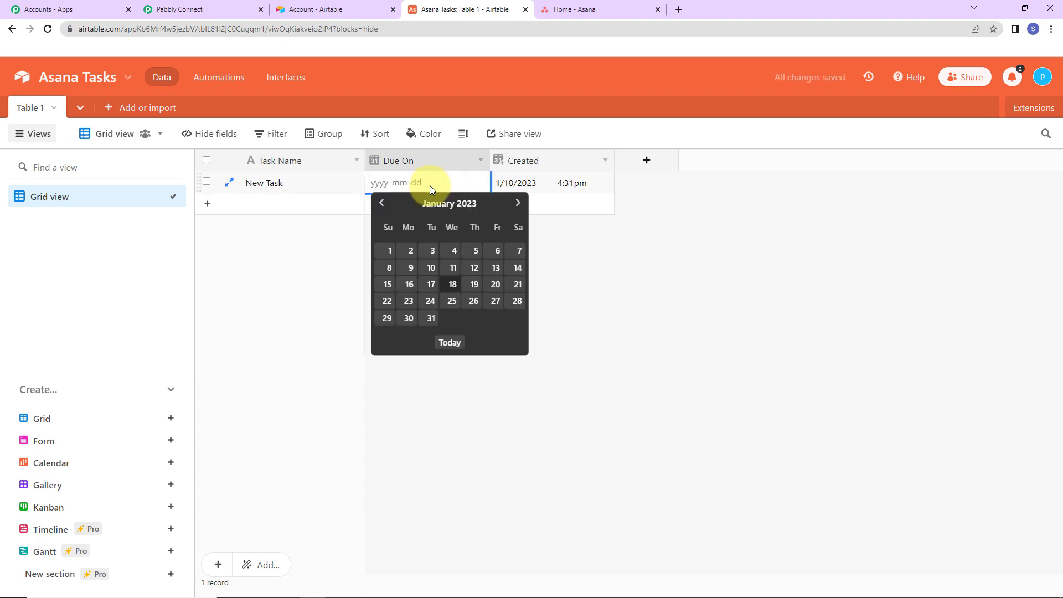
pyautogui.click(494, 302)
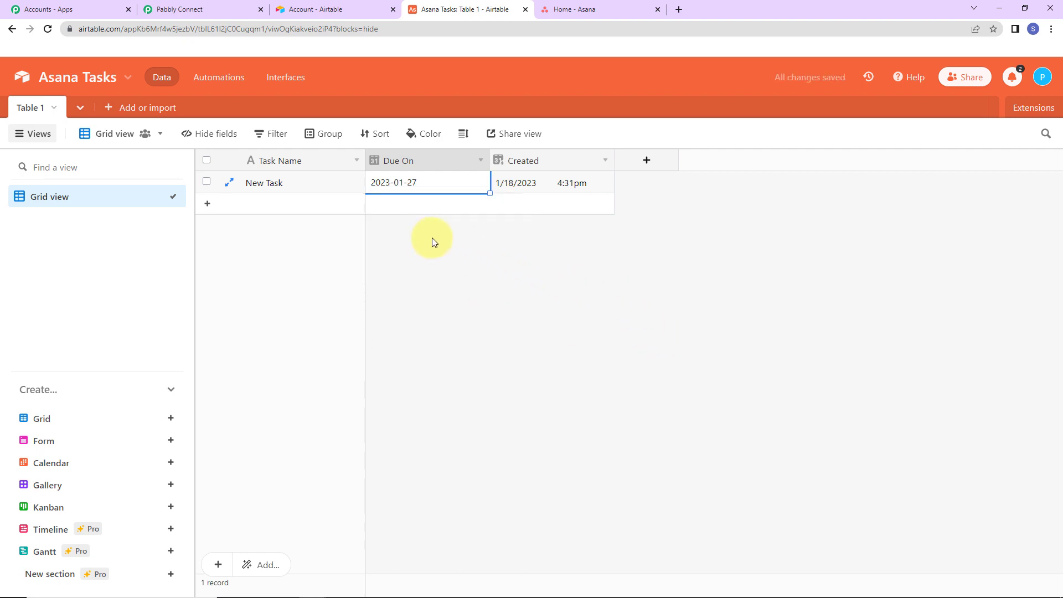
# Save the Airtable trigger and review the returned New Task test record, due 2023-01-27
pyautogui.click(190, 10)
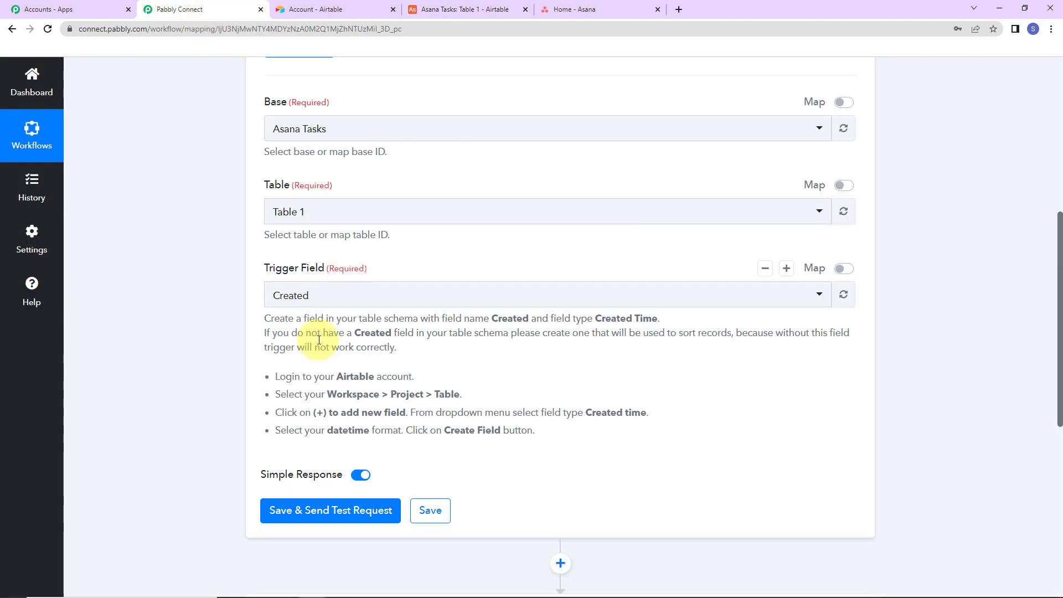
pyautogui.click(313, 510)
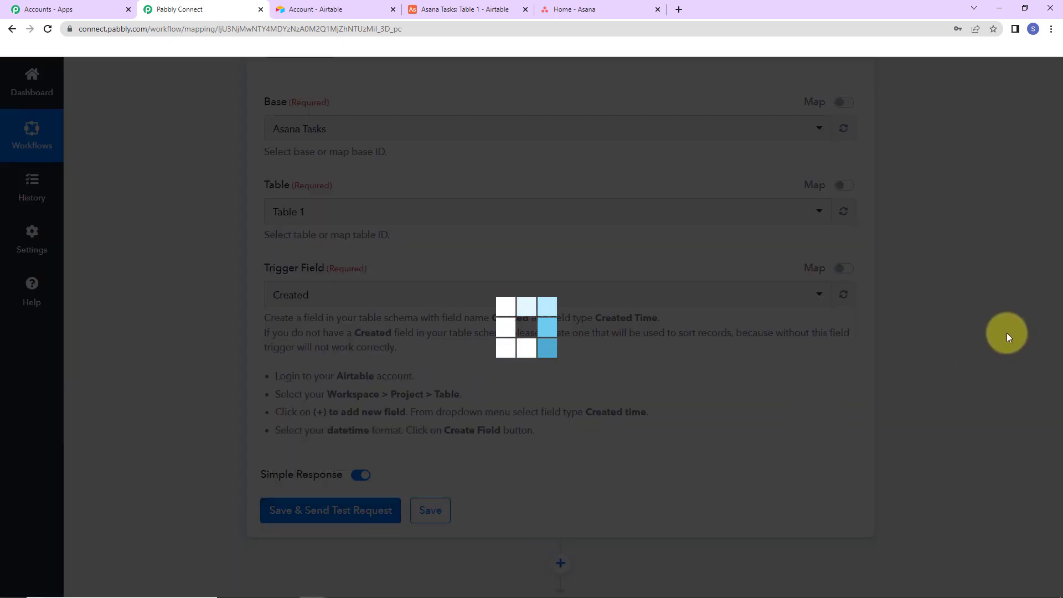
pyautogui.scroll(-7, 982, 319)
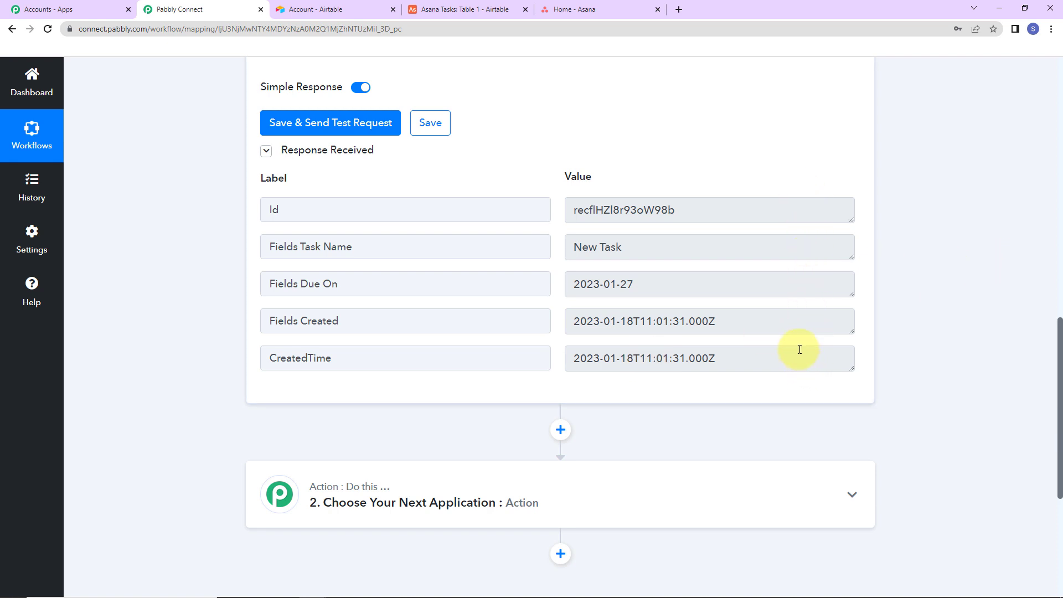
pyautogui.scroll(-5, 986, 288)
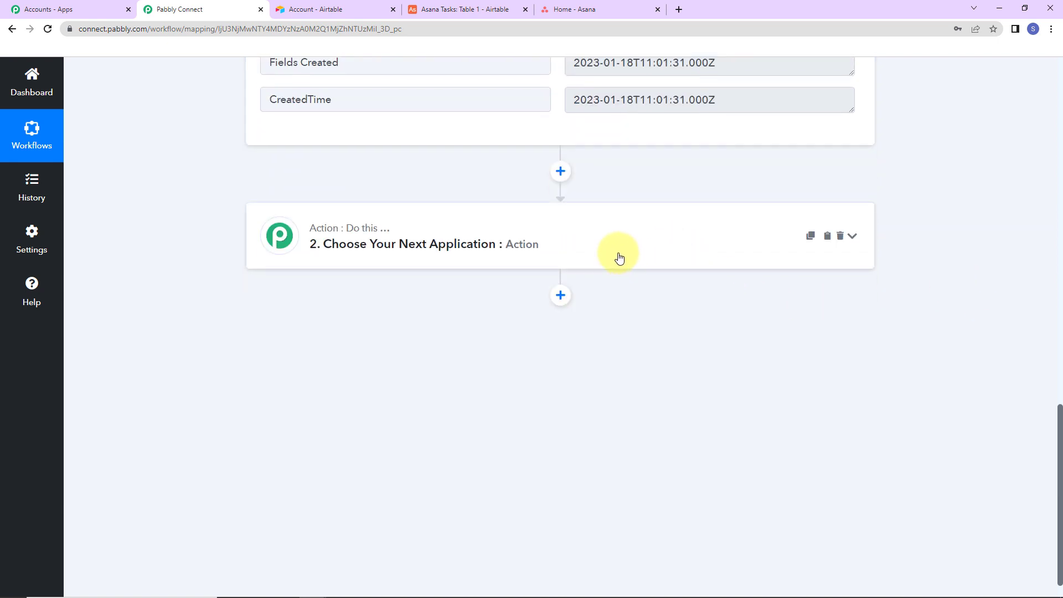
# Choose Asana as the action app with the Create a Task action event
pyautogui.click(587, 245)
pyautogui.write('asana')
pyautogui.click(324, 396)
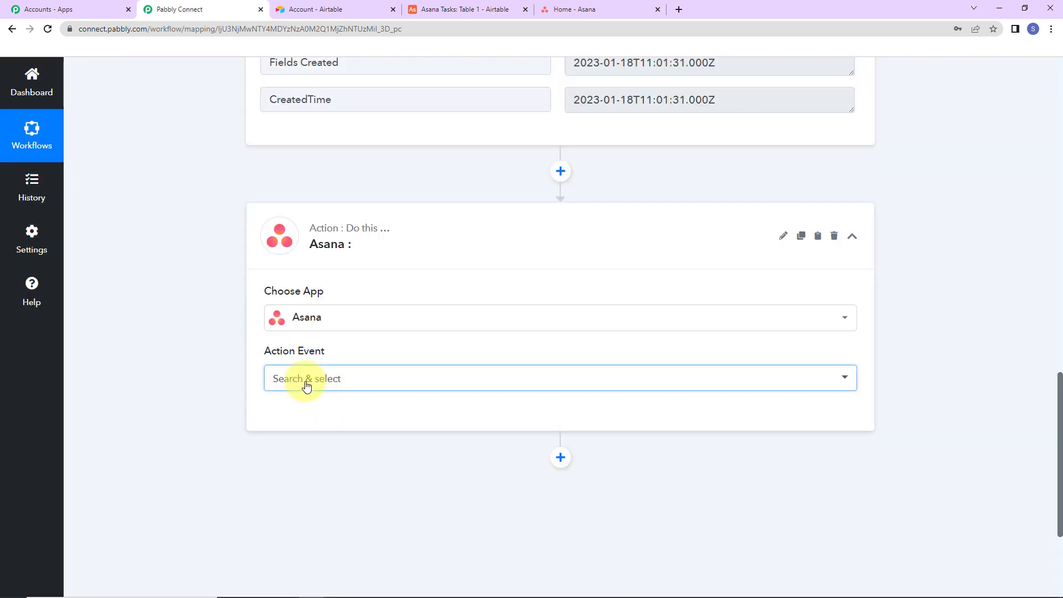
pyautogui.click(307, 386)
pyautogui.click(316, 191)
# Authorise a new Asana connection, keeping the workspace as pabblytuts.com
pyautogui.click(288, 422)
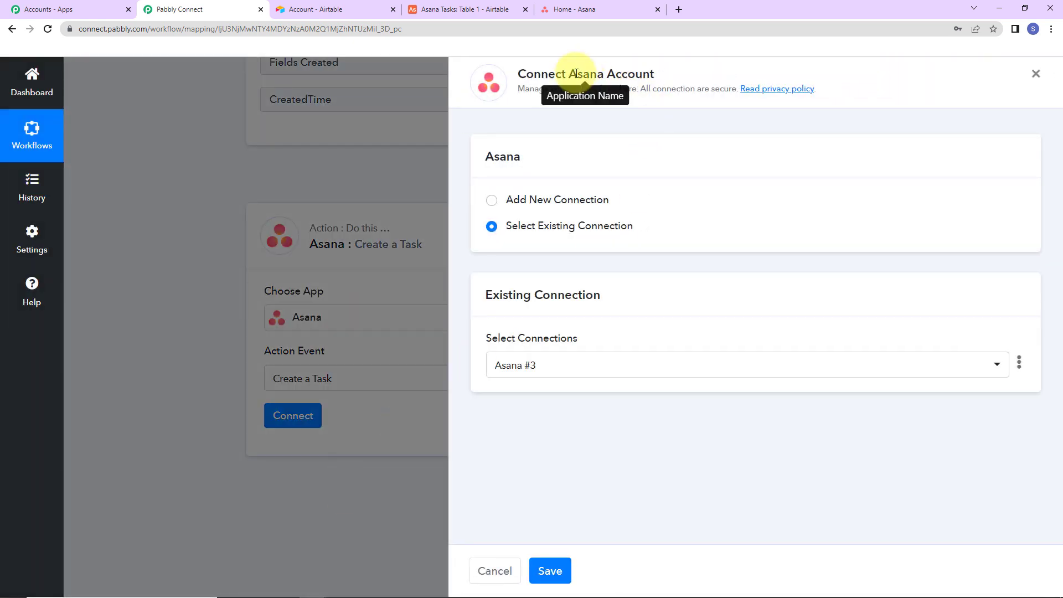
pyautogui.moveTo(570, 73); pyautogui.dragTo(679, 75)
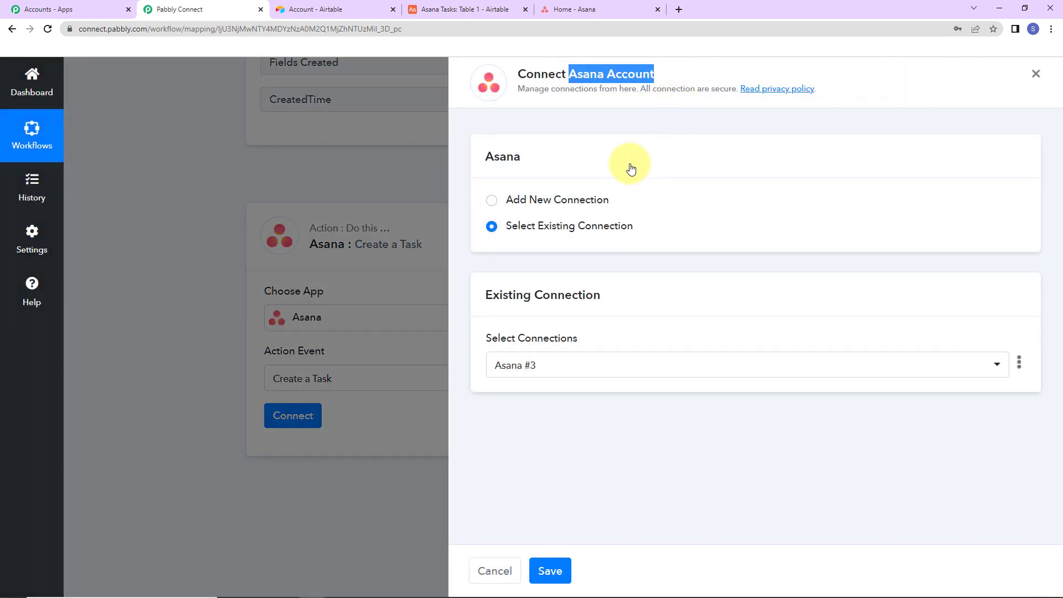
pyautogui.click(491, 201)
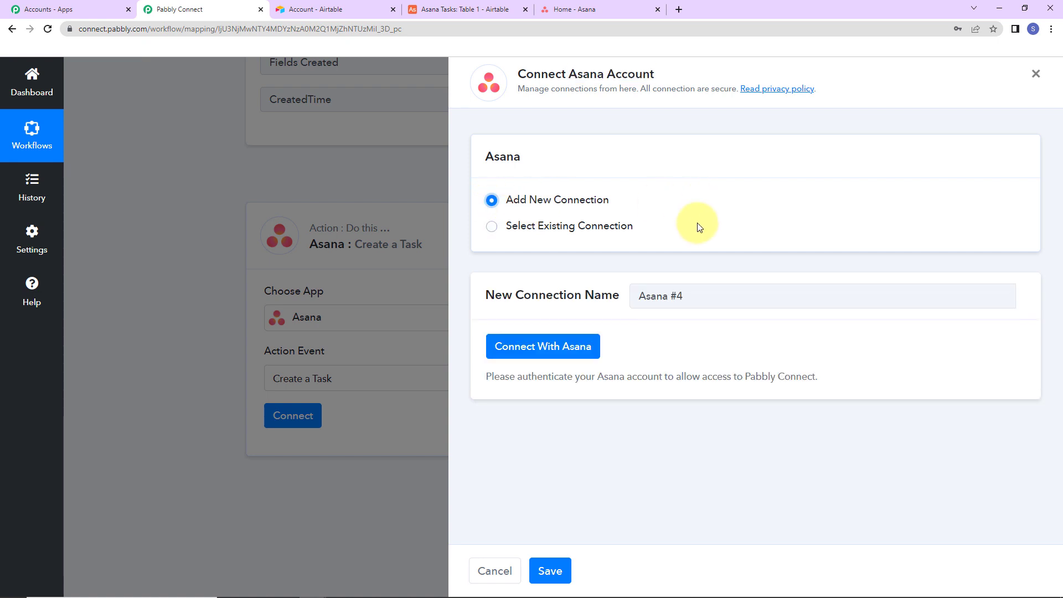
pyautogui.click(528, 350)
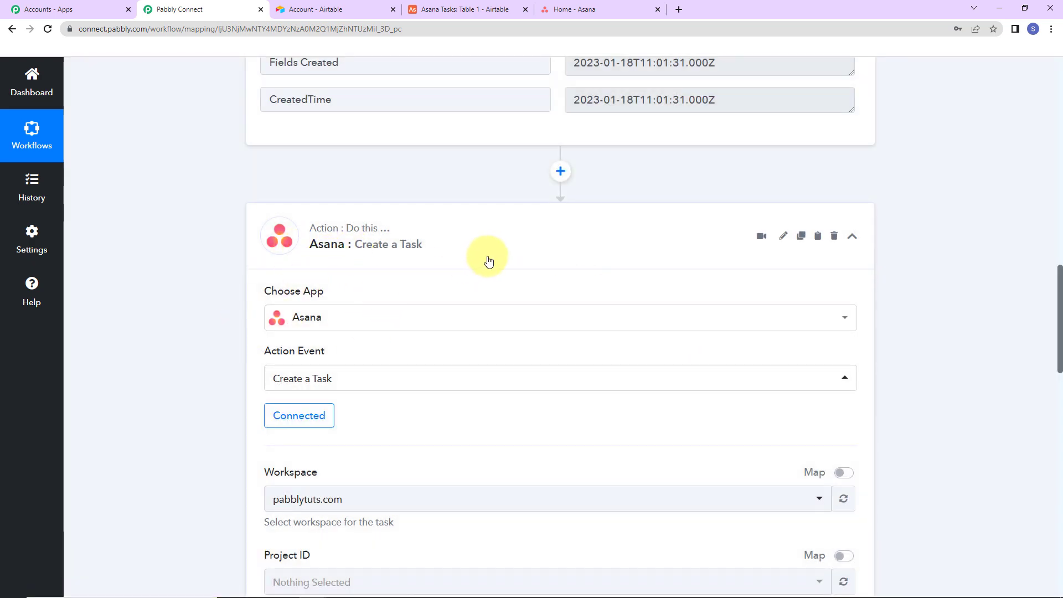
# Set the Asana task's project to Cross-functional project plan
pyautogui.scroll(-7, 561, 271)
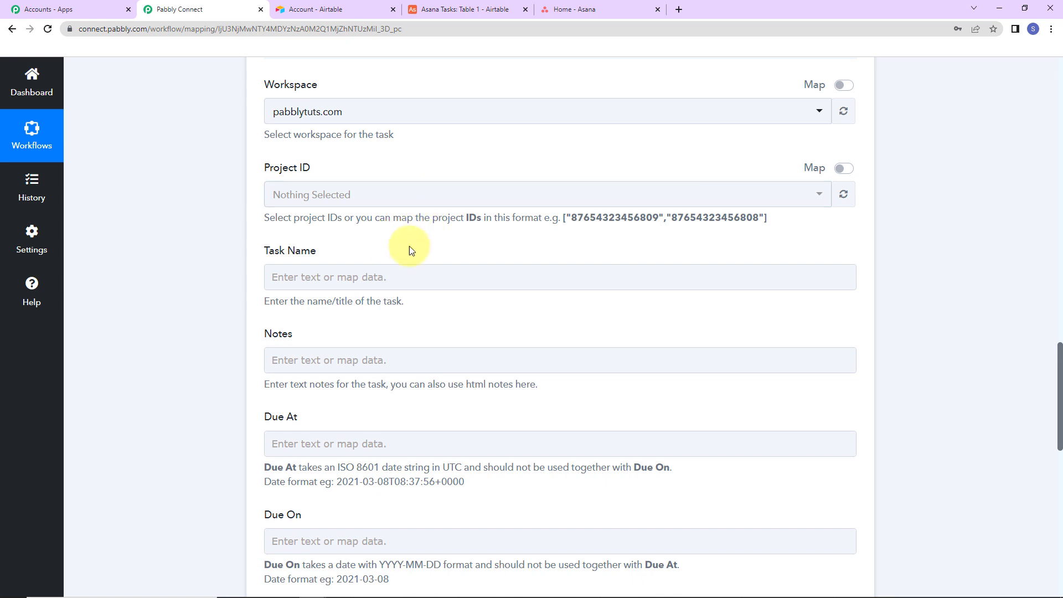
pyautogui.click(418, 205)
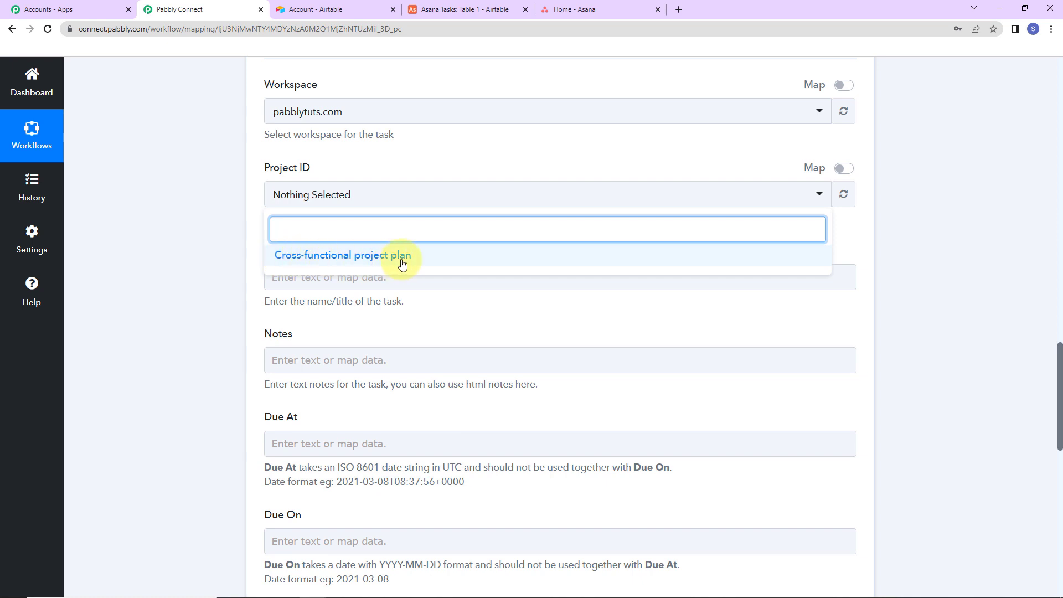
pyautogui.click(368, 256)
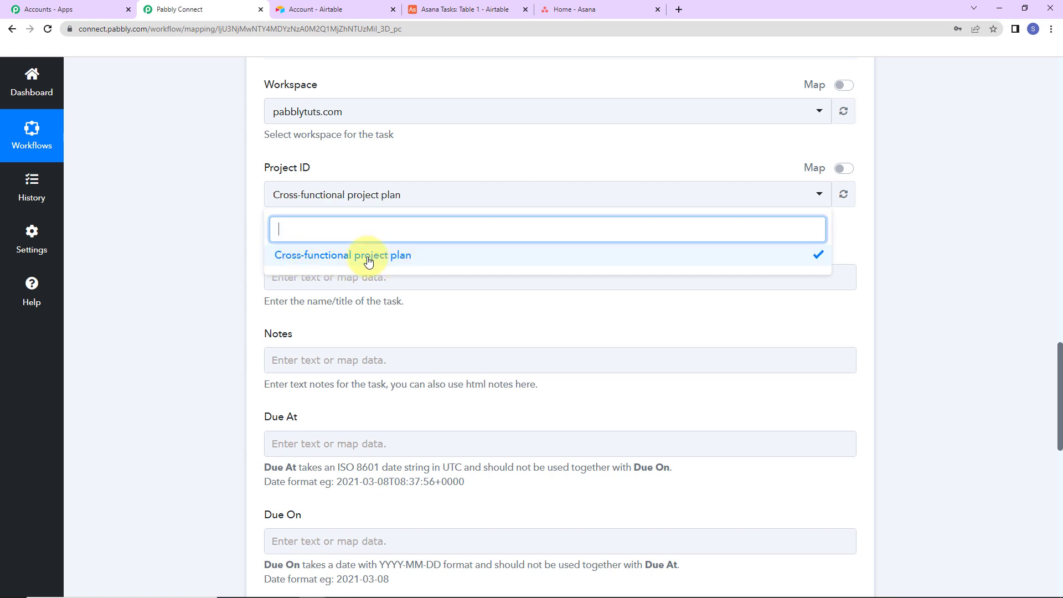
pyautogui.click(202, 254)
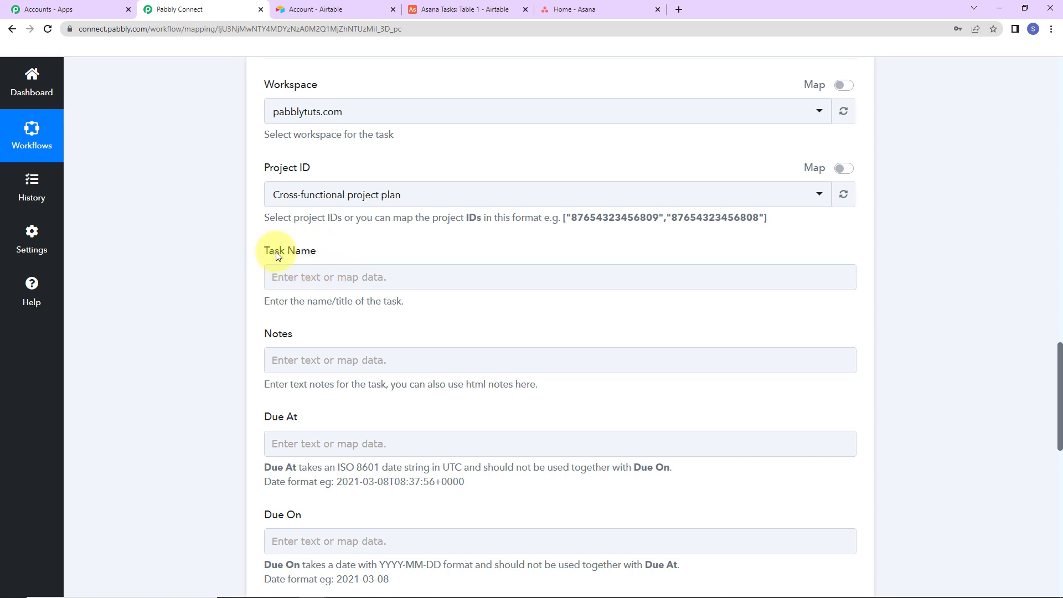
# Map the Airtable '1. Fields Task Name' value into the task's Task Name
pyautogui.click(304, 278)
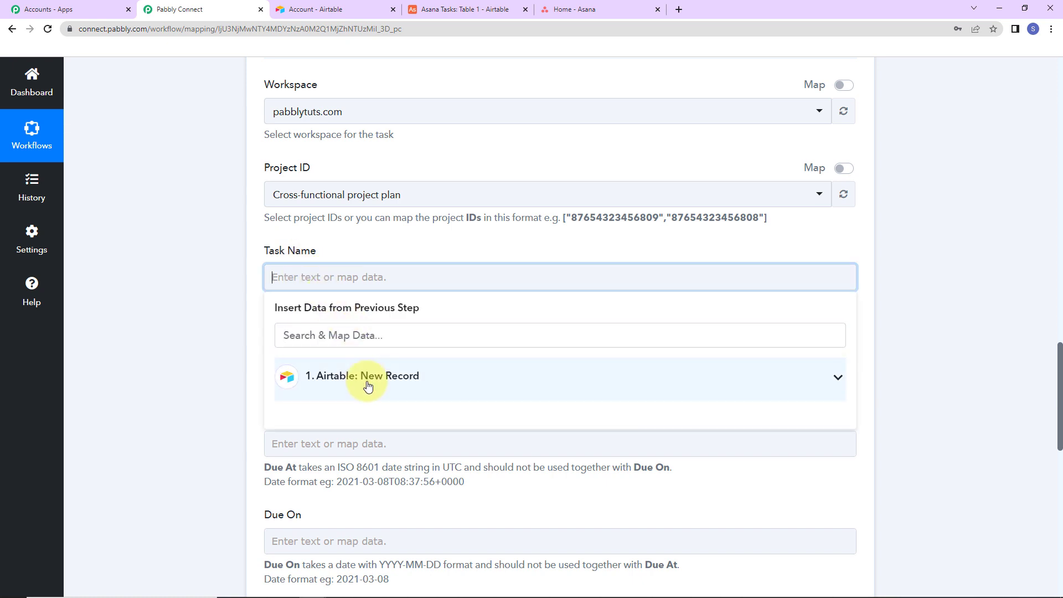
pyautogui.click(368, 382)
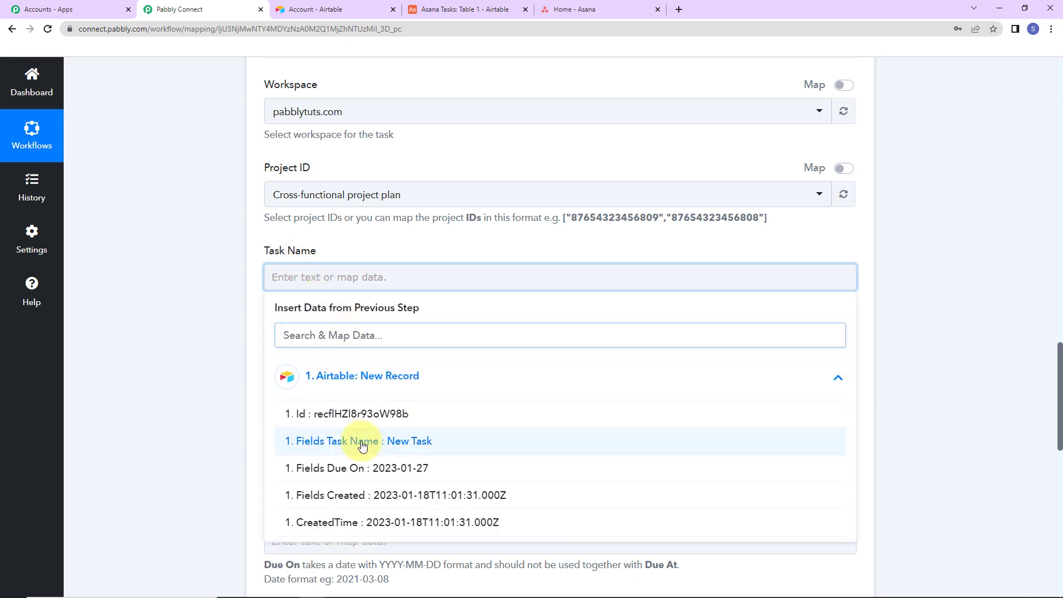
pyautogui.click(356, 373)
pyautogui.click(211, 343)
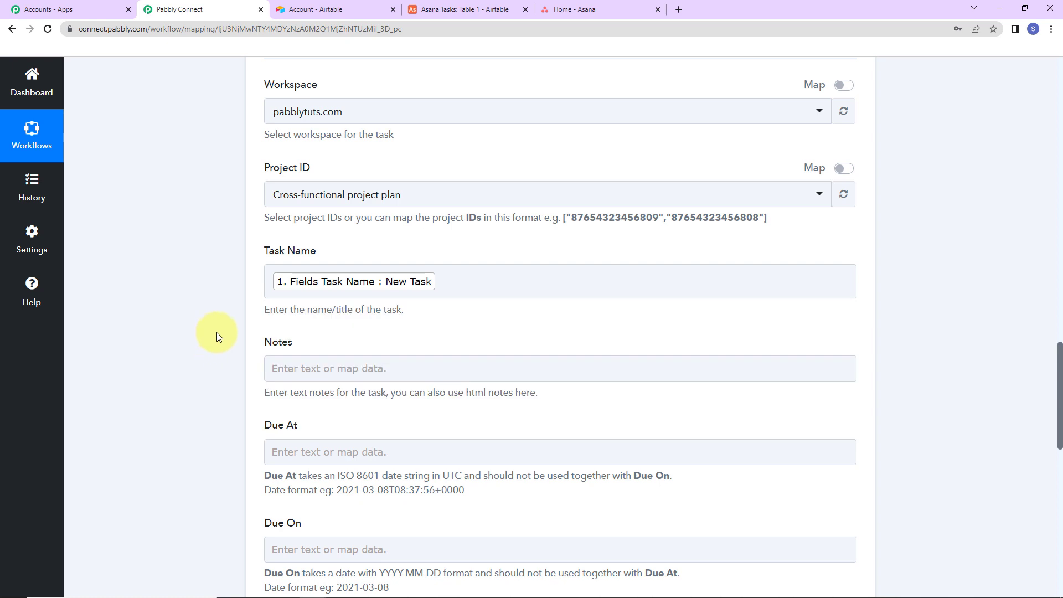
pyautogui.click(277, 282)
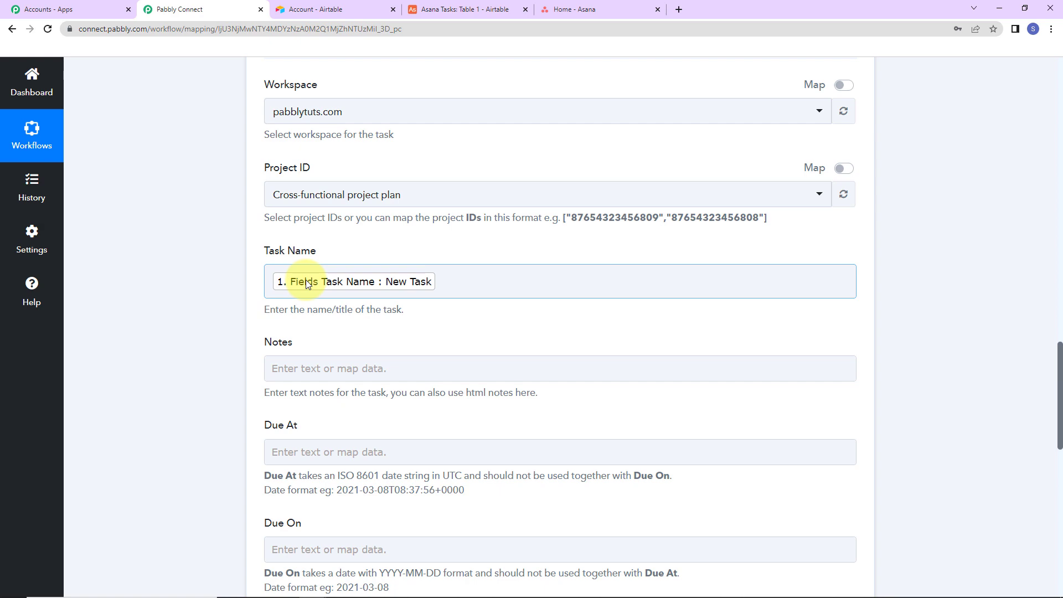
pyautogui.click(223, 289)
pyautogui.scroll(-5, 223, 289)
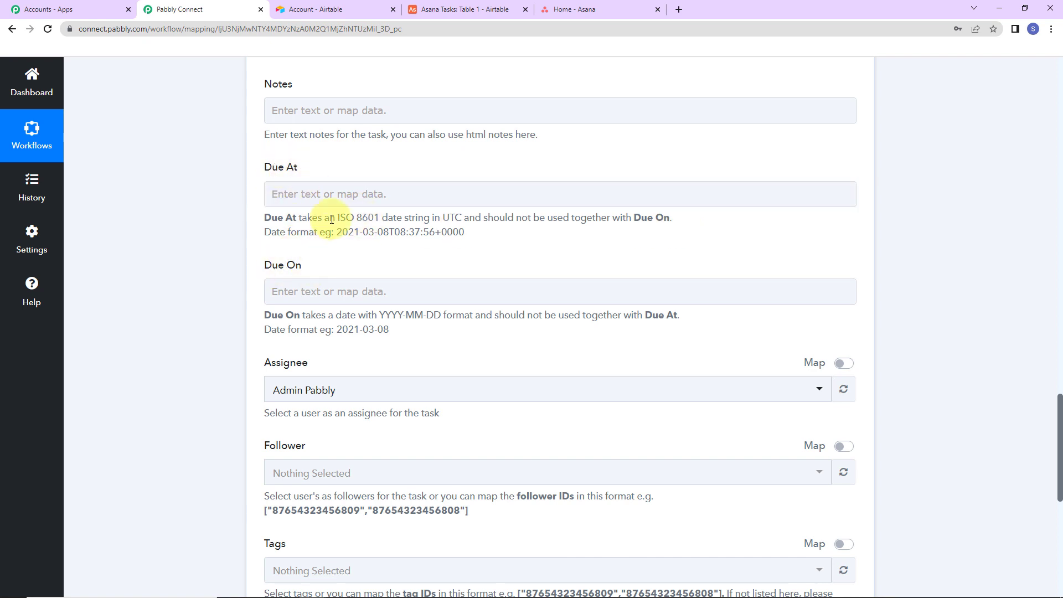
# Map Airtable's '1. Fields Due On' value (2023-01-27) into the Asana task's Due On date
pyautogui.click(462, 10)
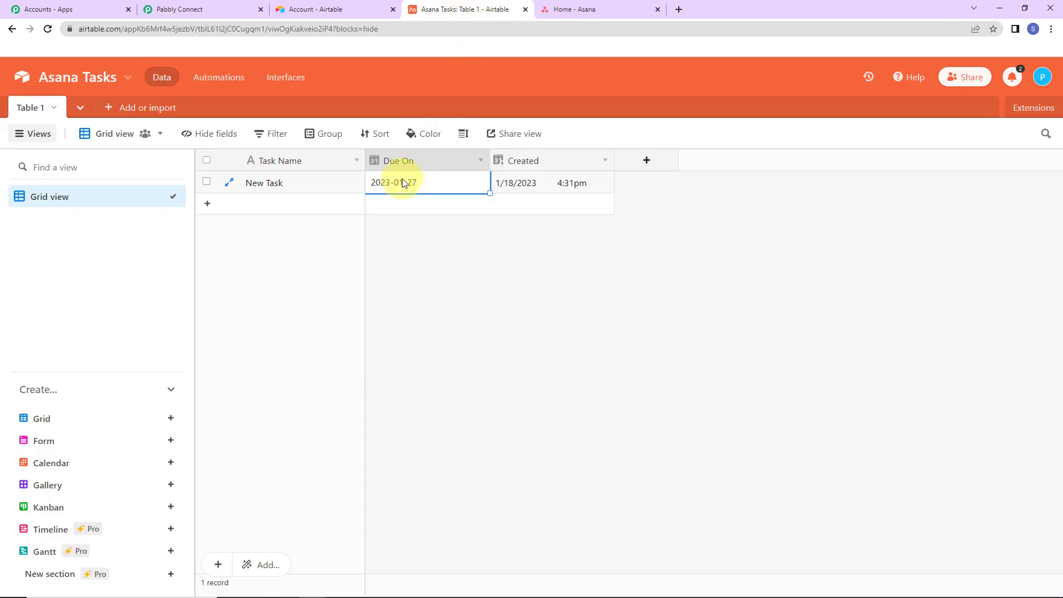
pyautogui.click(183, 9)
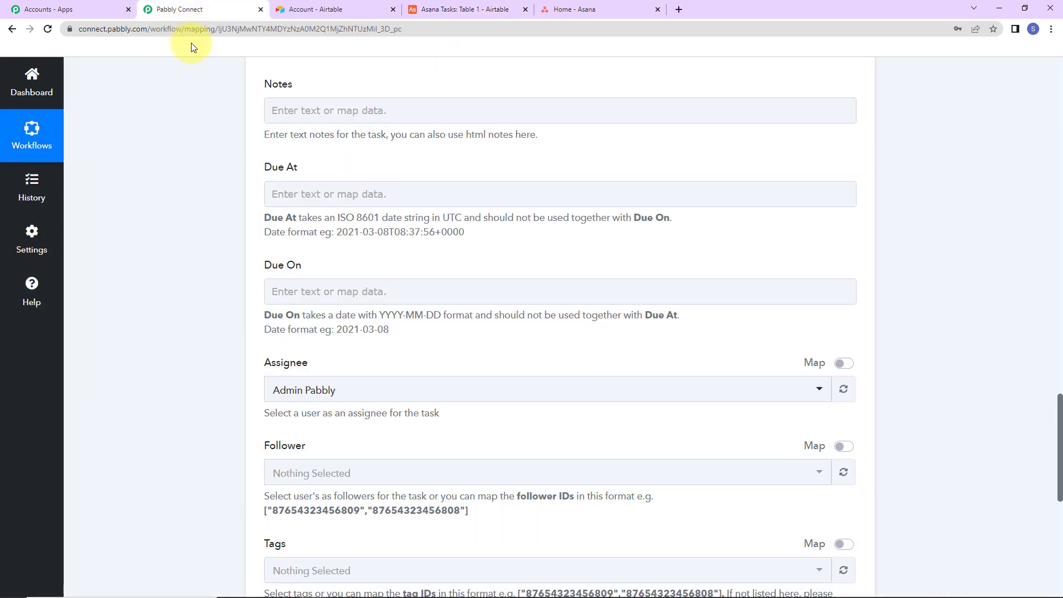
pyautogui.click(306, 287)
pyautogui.click(349, 388)
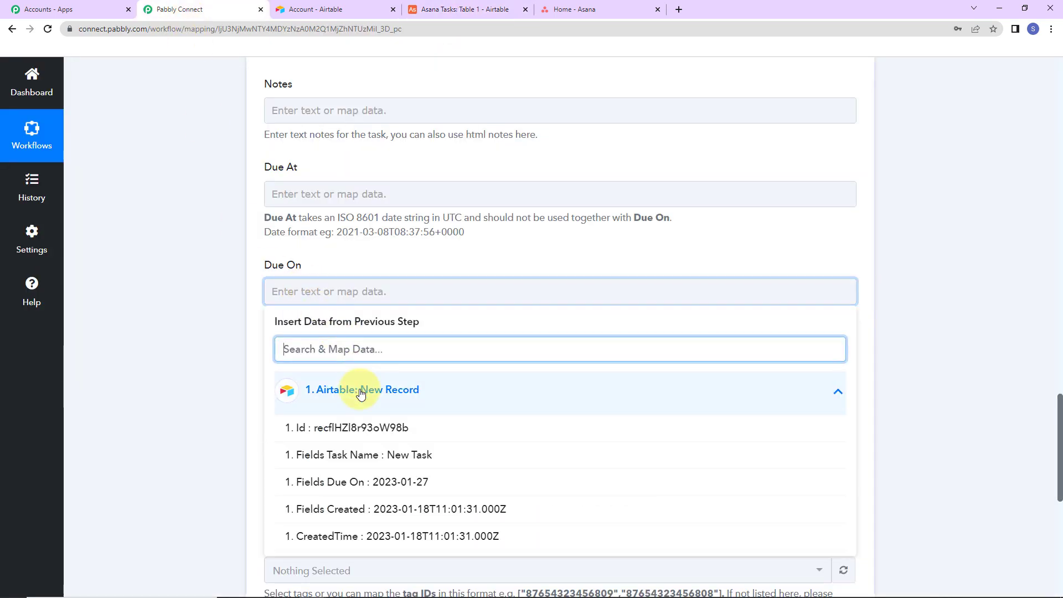
pyautogui.click(325, 482)
pyautogui.click(181, 377)
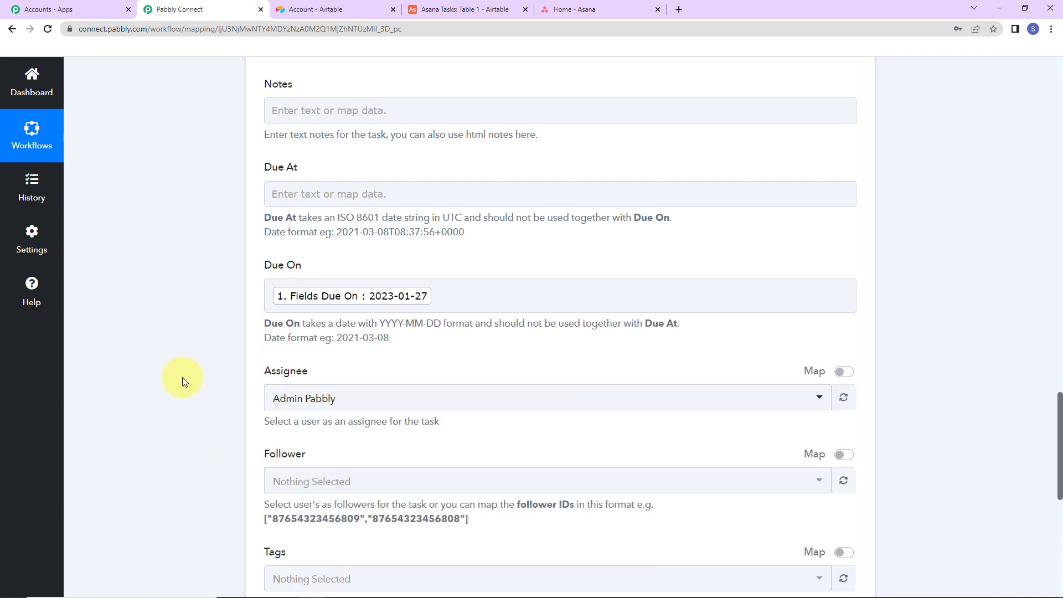
pyautogui.moveTo(337, 231); pyautogui.dragTo(490, 250)
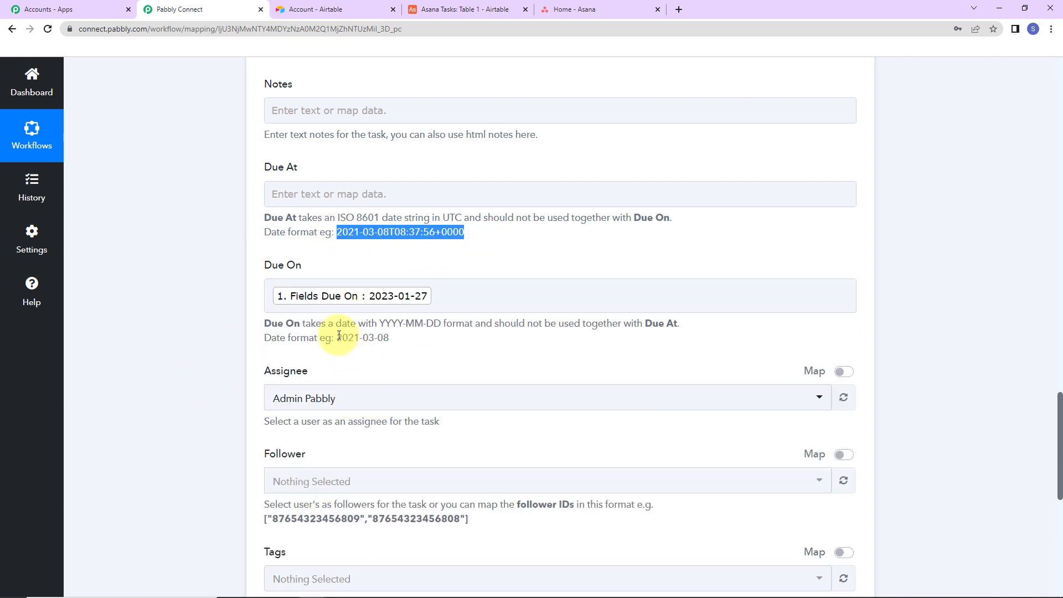
pyautogui.moveTo(339, 335); pyautogui.dragTo(391, 338)
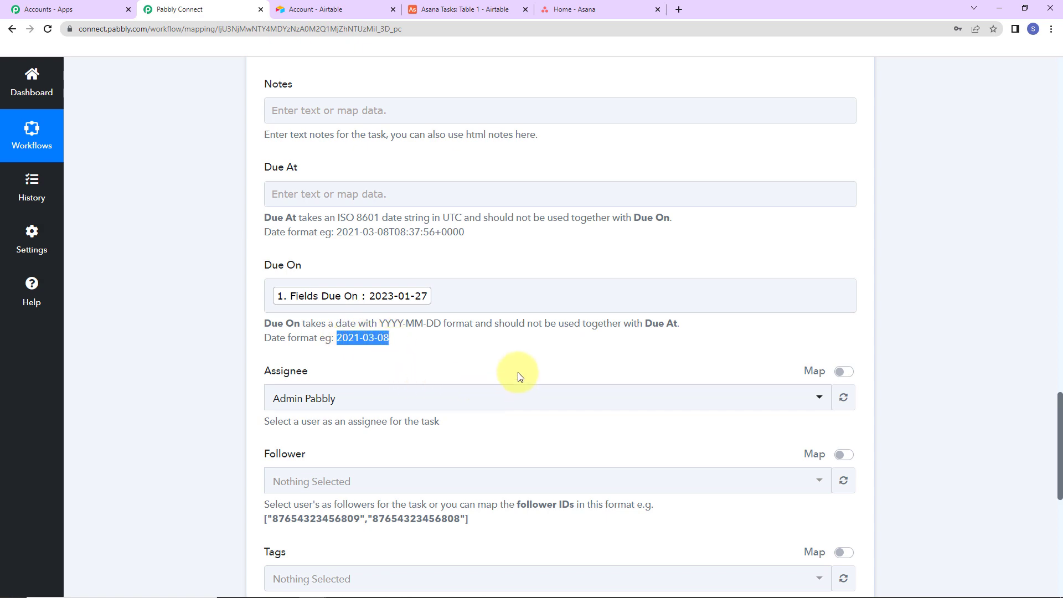
pyautogui.click(364, 298)
pyautogui.click(351, 344)
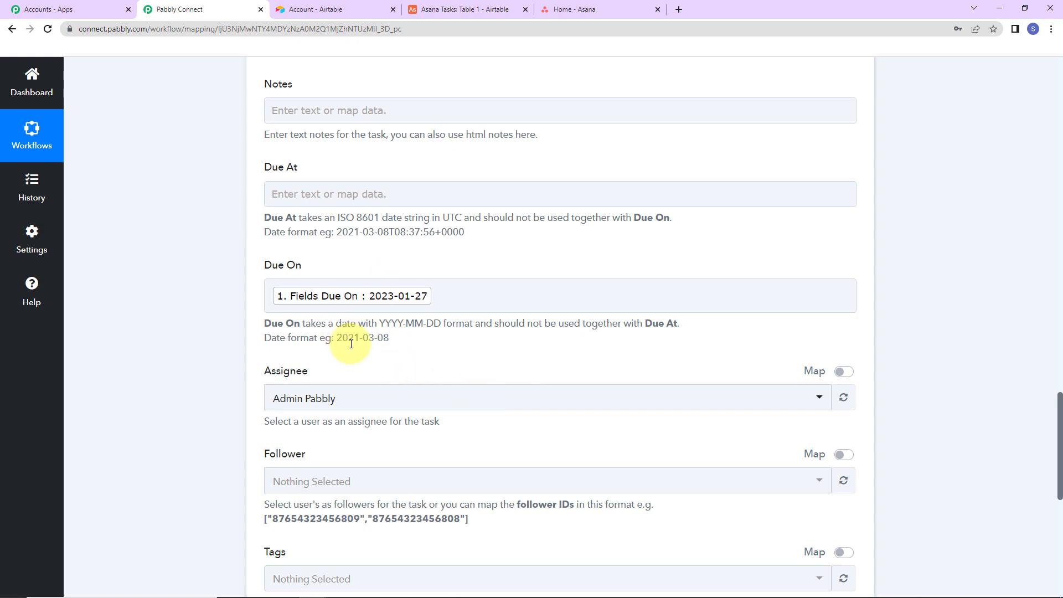
pyautogui.scroll(-2, 355, 342)
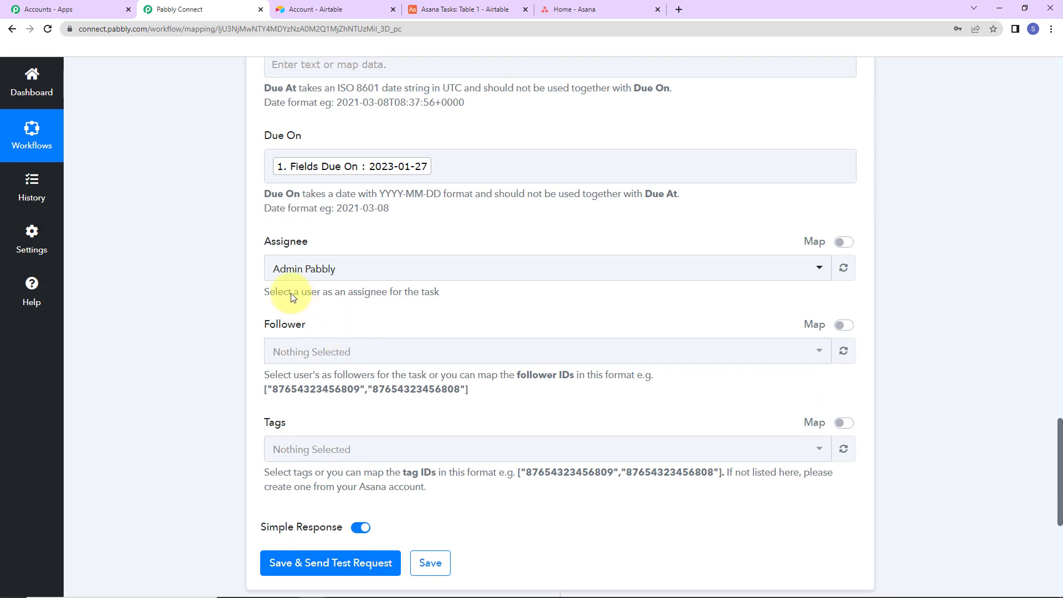
pyautogui.click(345, 269)
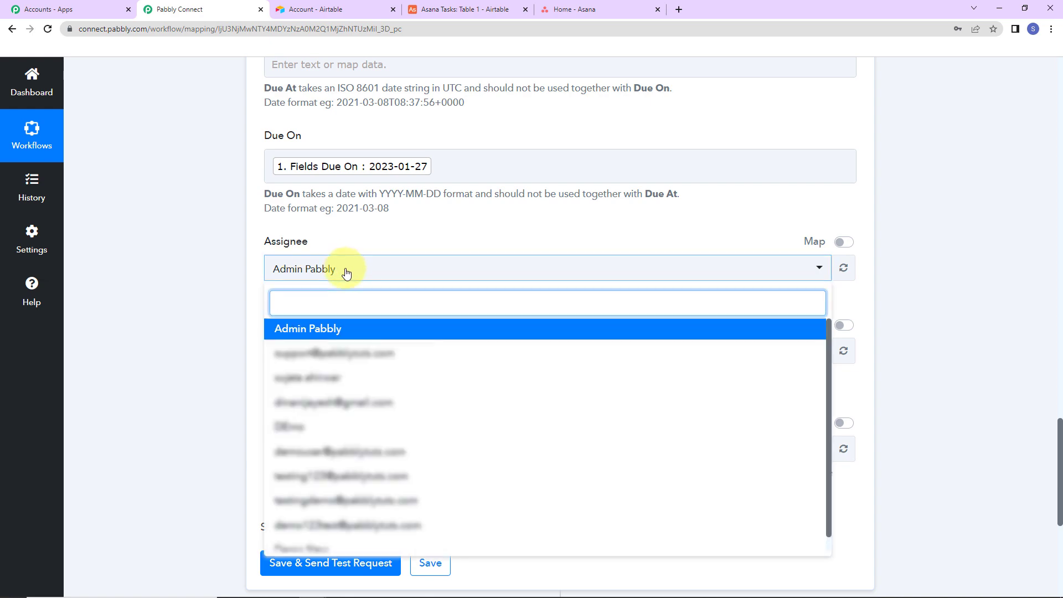
# Keep the current assignee and add a follower to the task
pyautogui.click(339, 331)
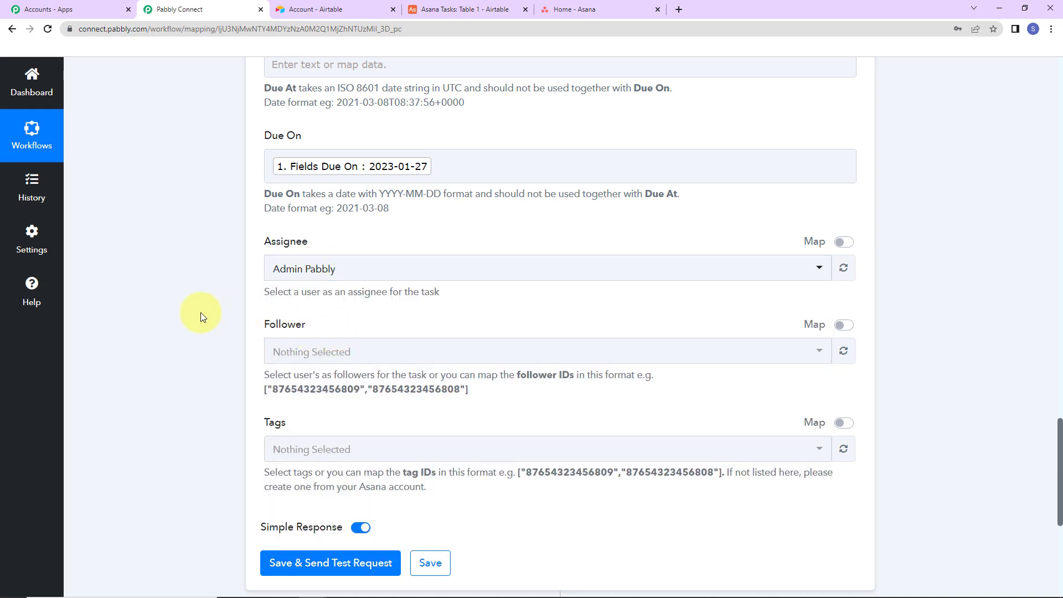
pyautogui.scroll(-2, 199, 314)
pyautogui.click(359, 228)
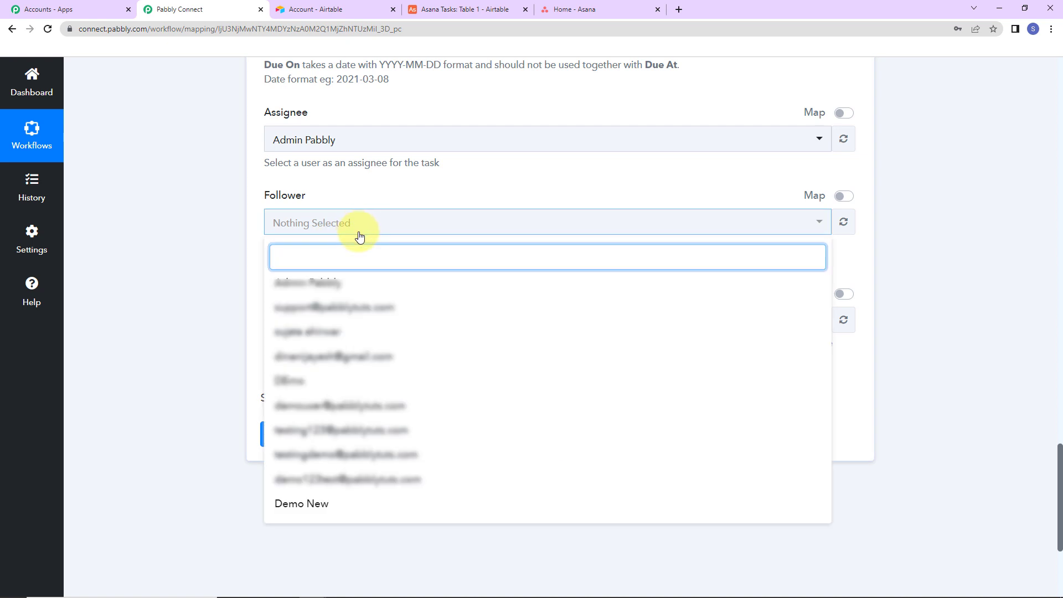
pyautogui.click(332, 505)
pyautogui.click(195, 316)
# Add New Tag to the task's tags
pyautogui.scroll(-2, 213, 303)
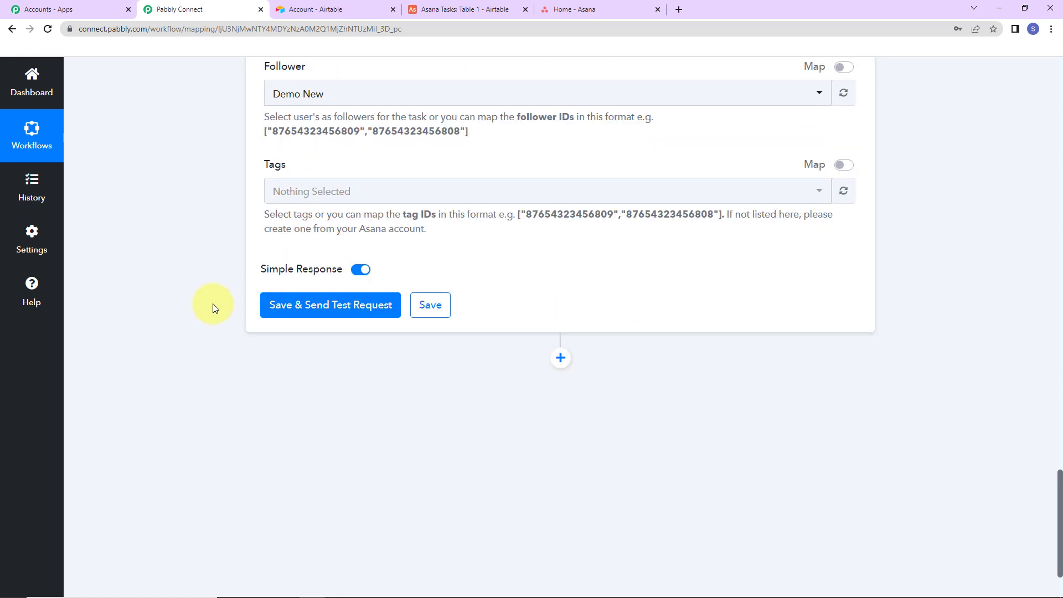
pyautogui.click(317, 193)
pyautogui.click(301, 262)
pyautogui.click(187, 292)
# Save the Asana action and send a test task request
pyautogui.scroll(5, 187, 291)
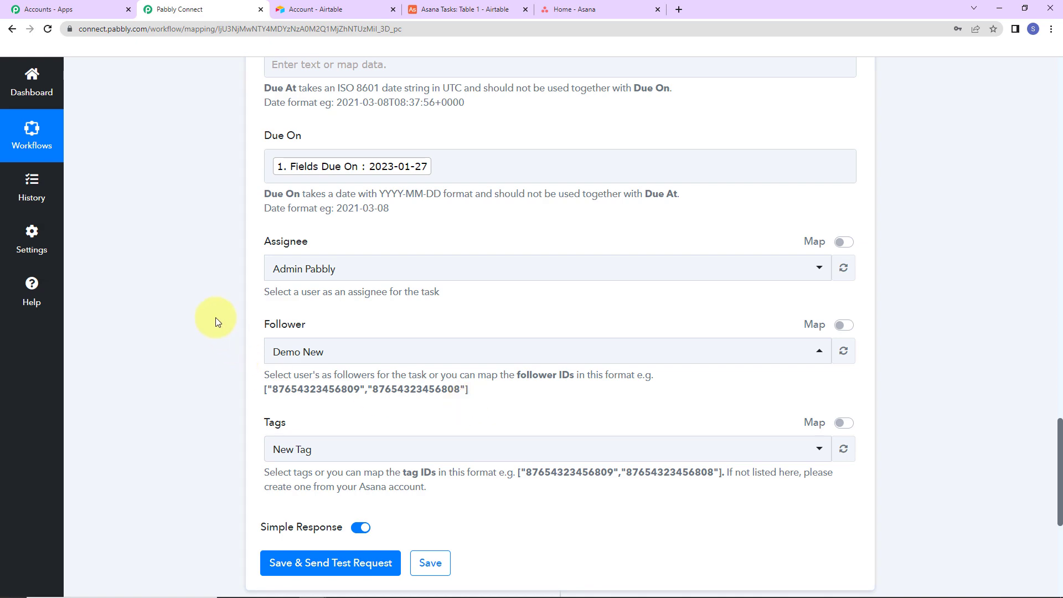
pyautogui.scroll(-5, 214, 318)
pyautogui.click(325, 313)
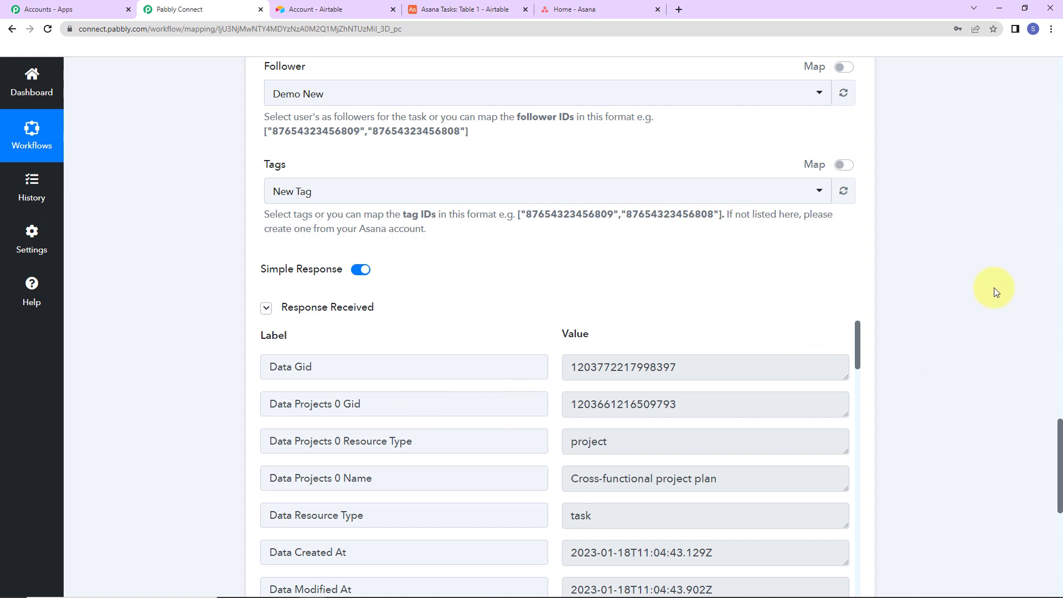
pyautogui.scroll(-5, 992, 289)
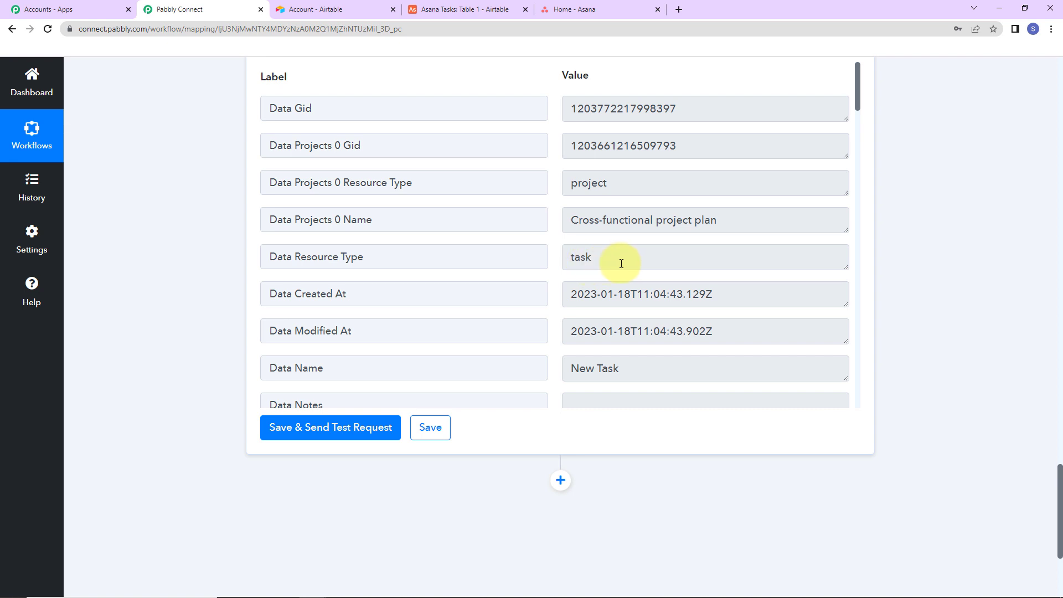
pyautogui.scroll(-2, 679, 316)
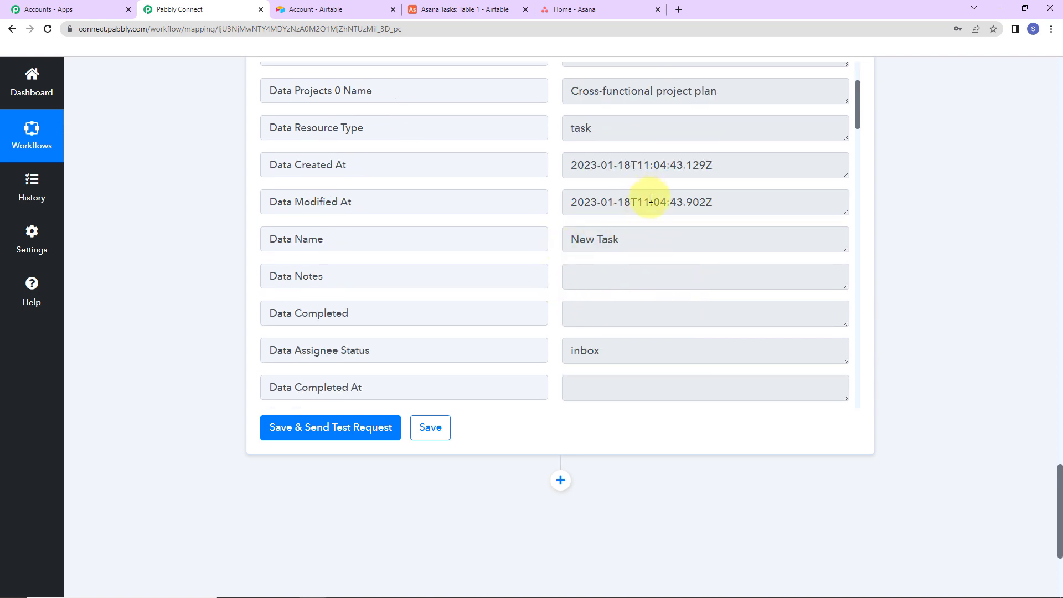
pyautogui.scroll(-4, 650, 198)
pyautogui.scroll(-2, 650, 199)
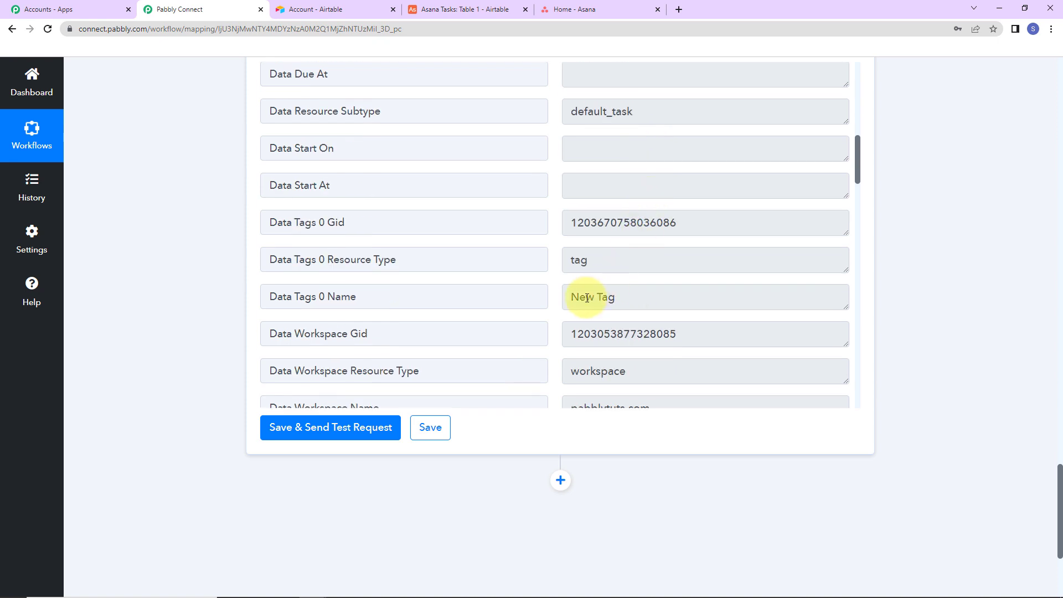
pyautogui.moveTo(562, 299); pyautogui.dragTo(654, 299)
pyautogui.scroll(-4, 655, 299)
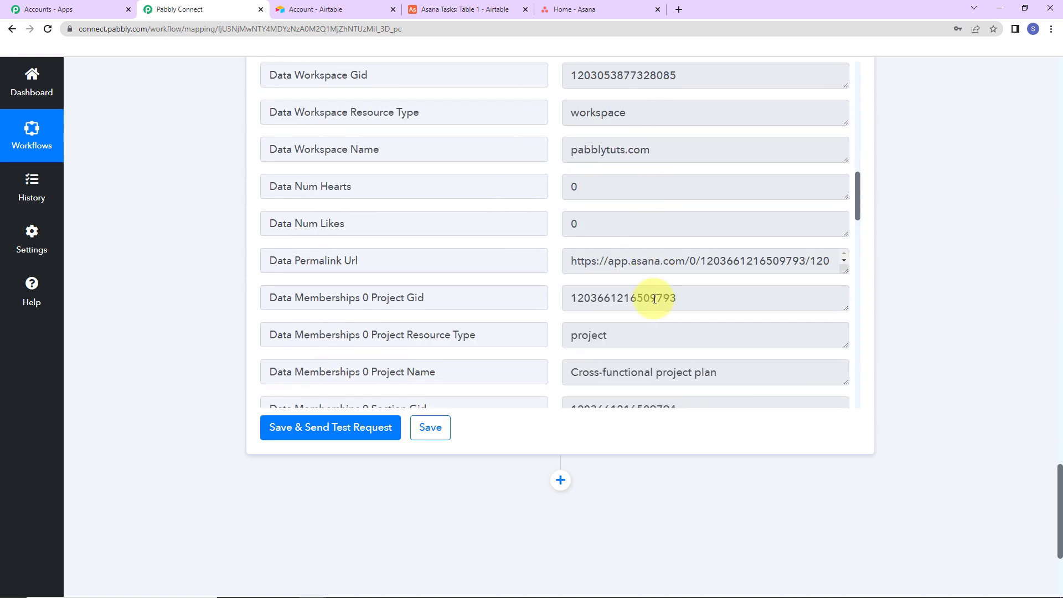
pyautogui.moveTo(572, 152); pyautogui.dragTo(686, 157)
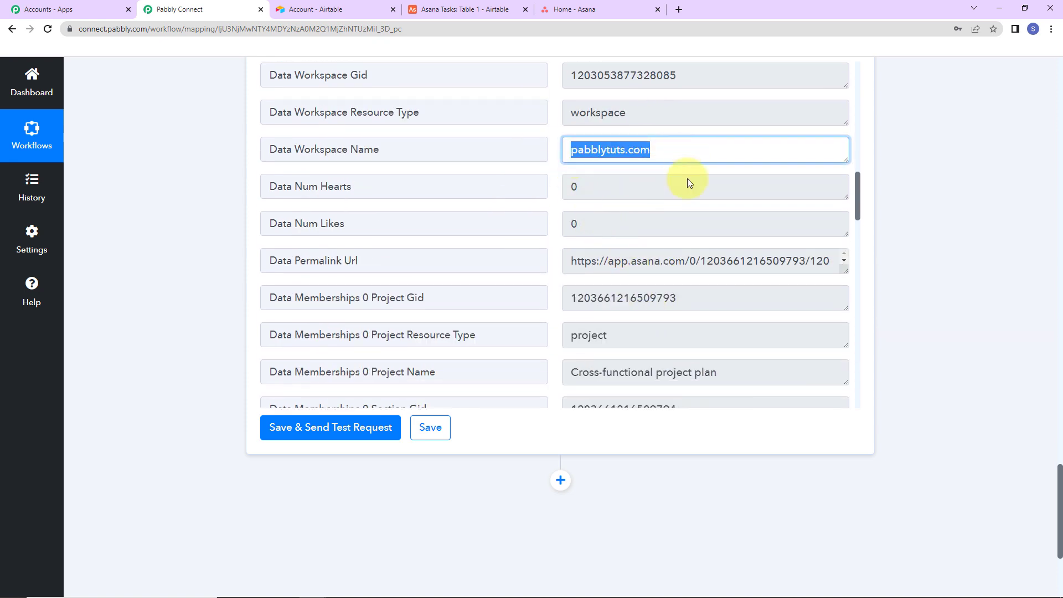
pyautogui.scroll(-2, 695, 277)
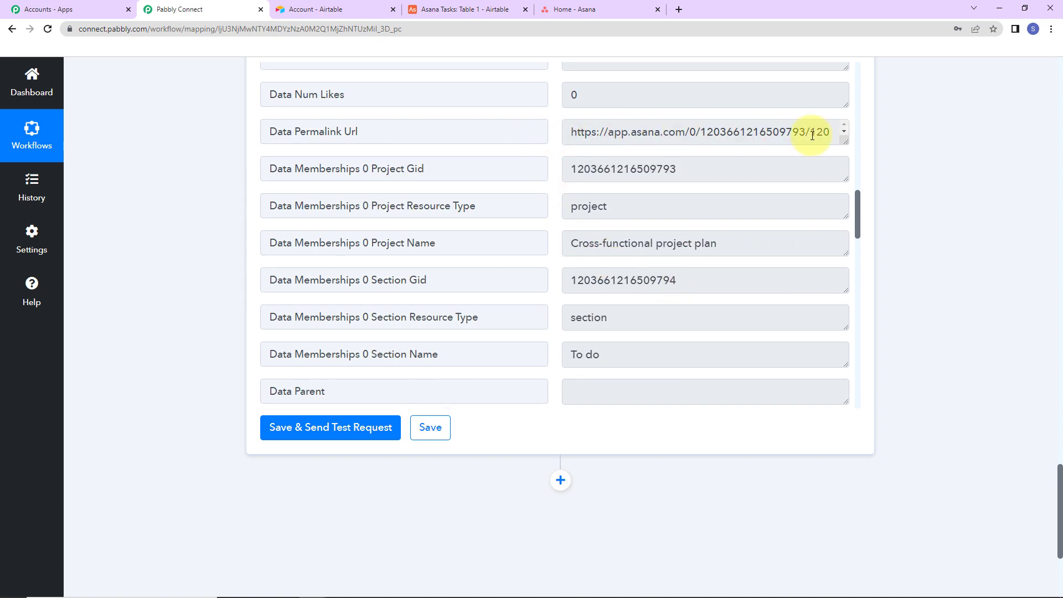
pyautogui.scroll(-6, 760, 237)
pyautogui.moveTo(566, 181); pyautogui.dragTo(693, 187)
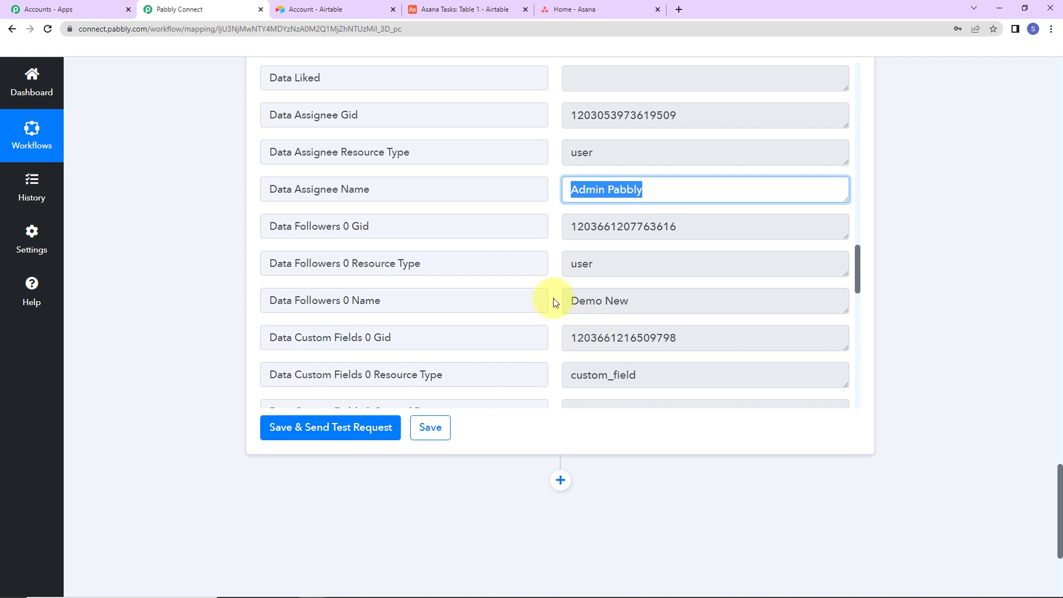
pyautogui.moveTo(570, 300); pyautogui.dragTo(719, 300)
pyautogui.scroll(-4, 718, 301)
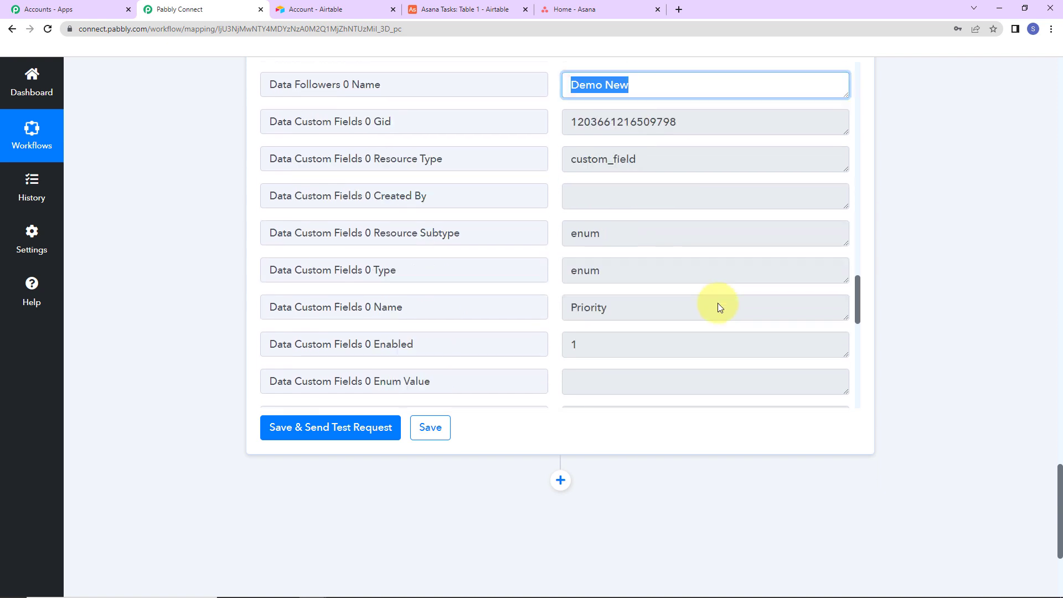
pyautogui.scroll(-10, 717, 303)
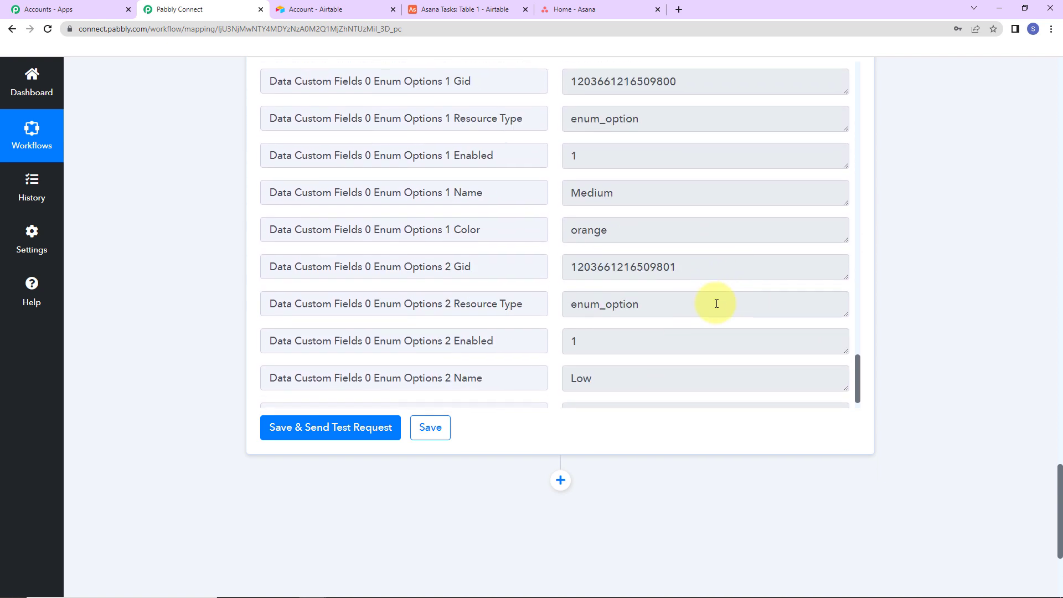
pyautogui.scroll(-1, 717, 303)
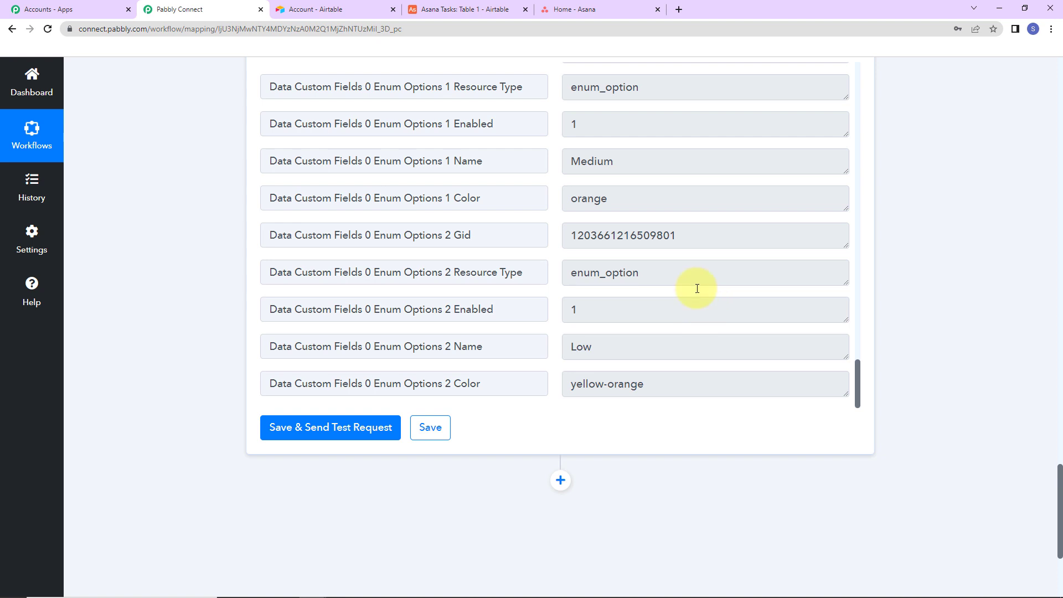
pyautogui.click(618, 6)
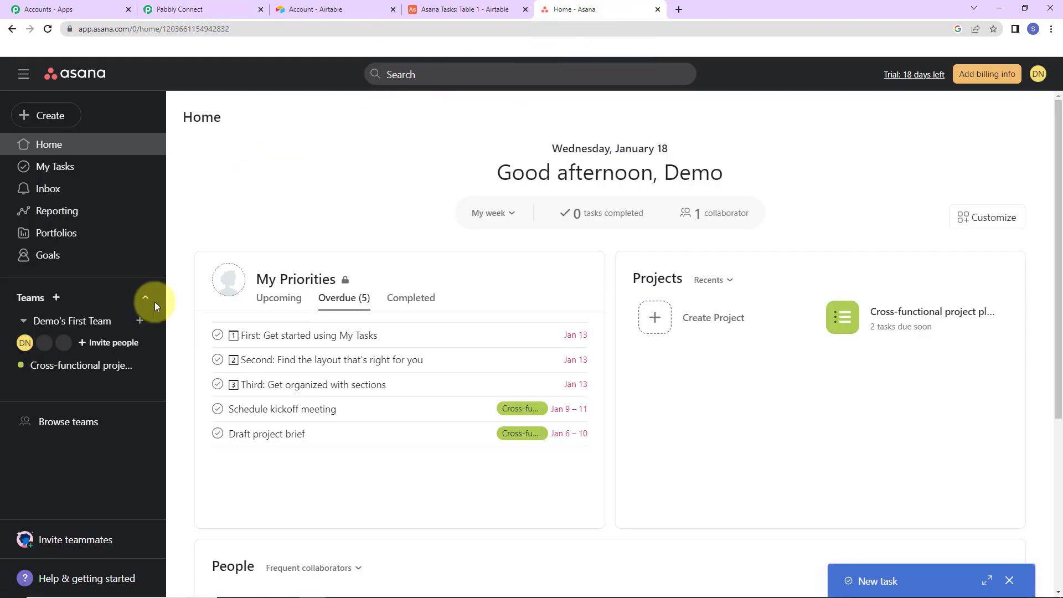
pyautogui.click(81, 368)
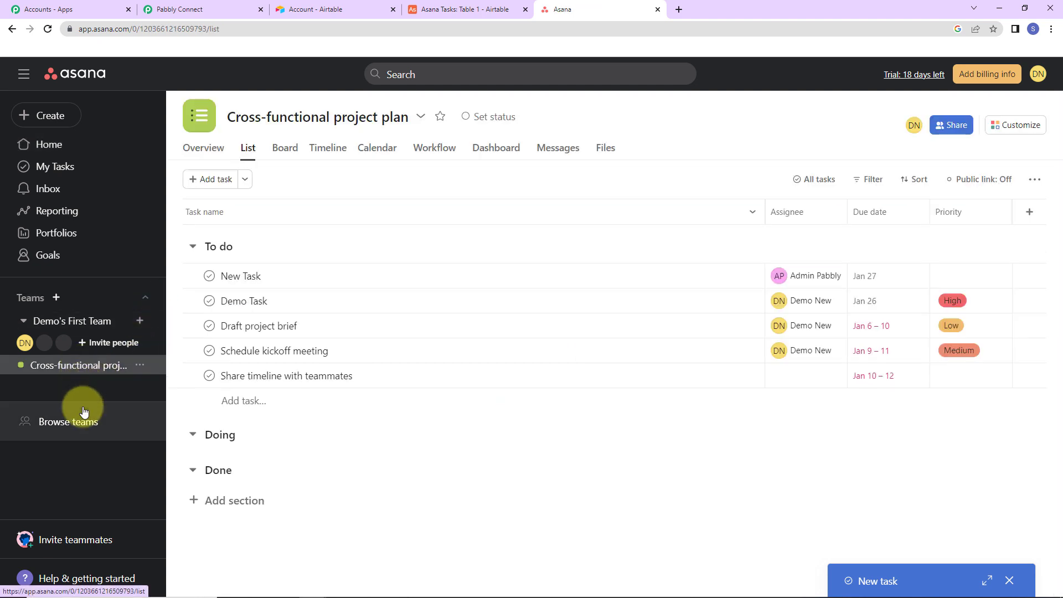
pyautogui.click(241, 276)
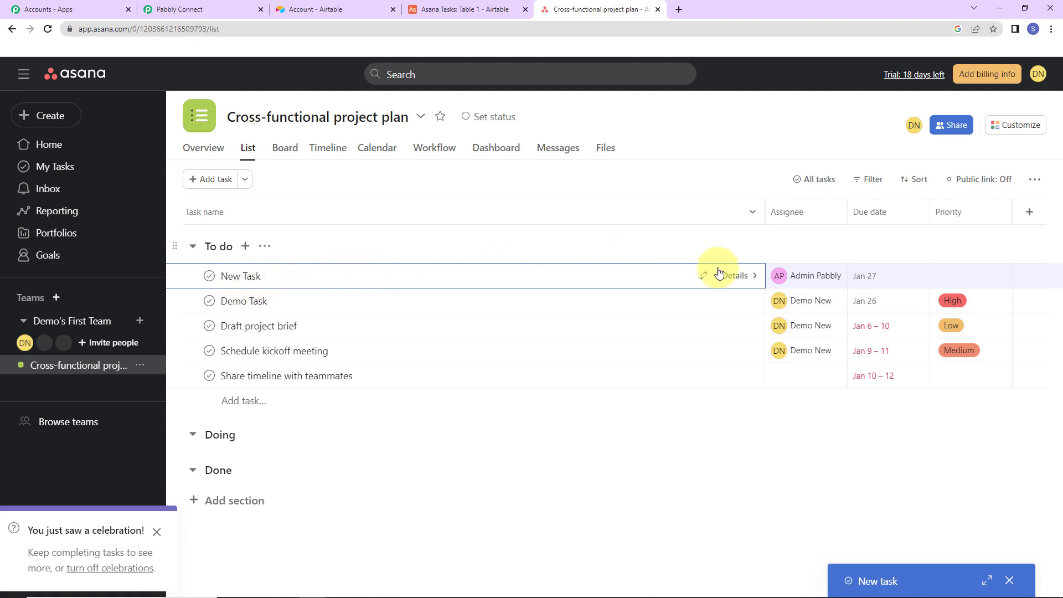
pyautogui.click(735, 275)
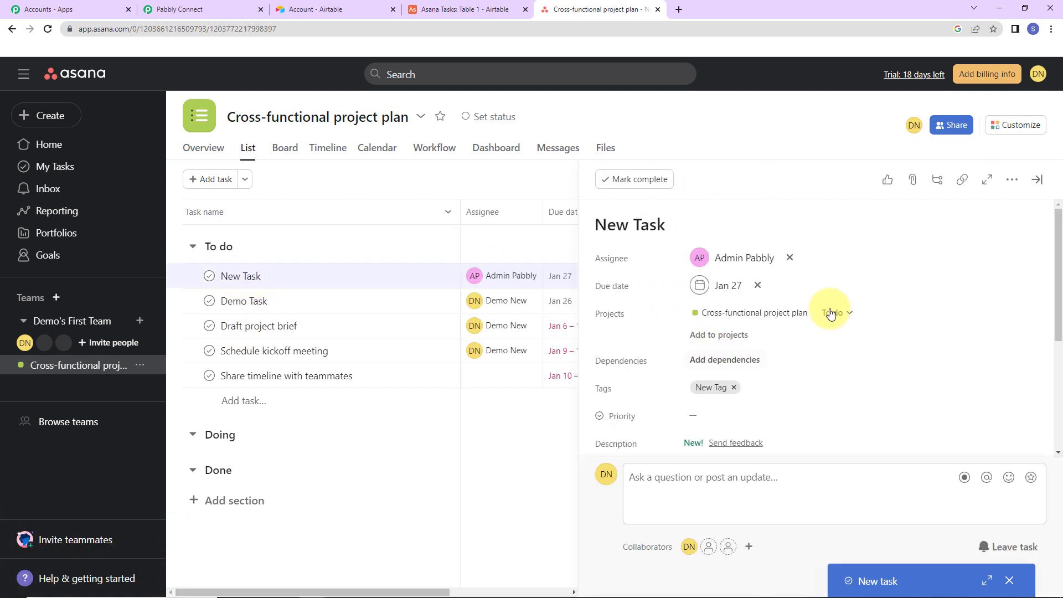
pyautogui.scroll(-3, 777, 382)
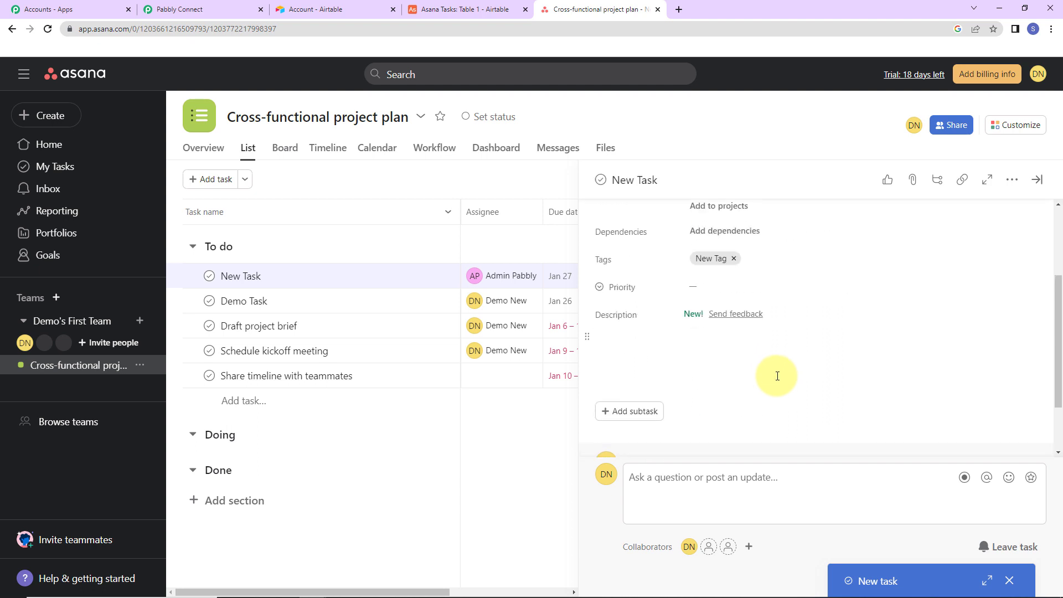
pyautogui.scroll(3, 776, 375)
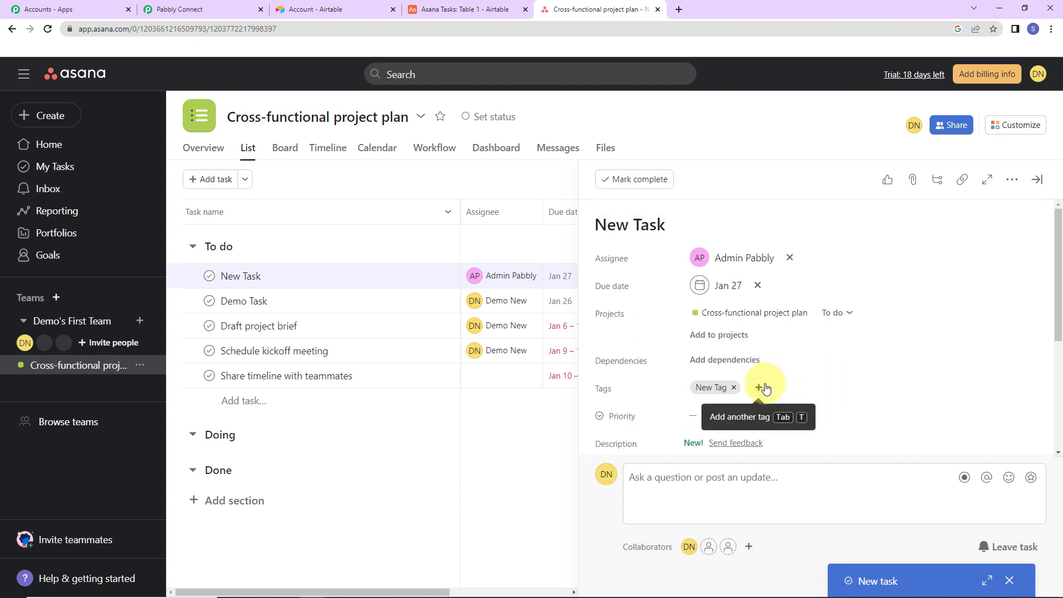
pyautogui.click(229, 13)
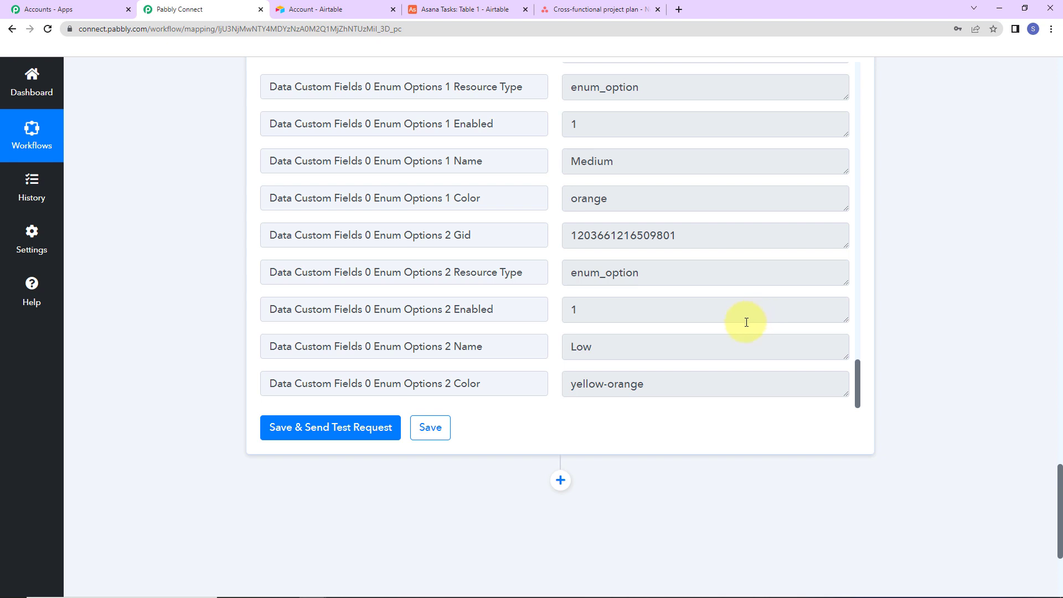
# Add an Airtable record 'Dummy task 123' with Due On set to January 31, 2023
pyautogui.click(451, 15)
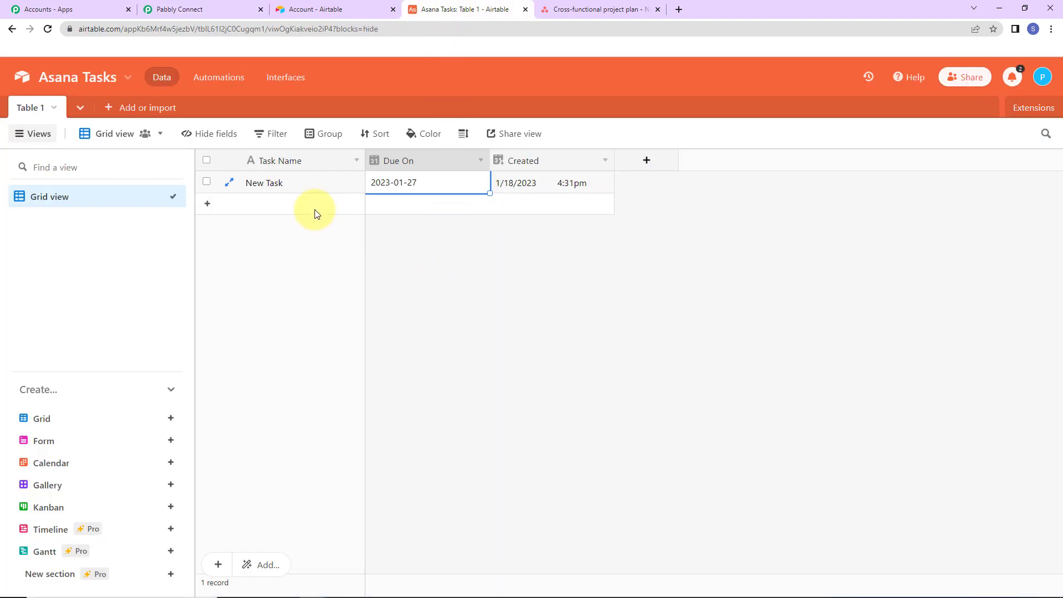
pyautogui.press('Escape')
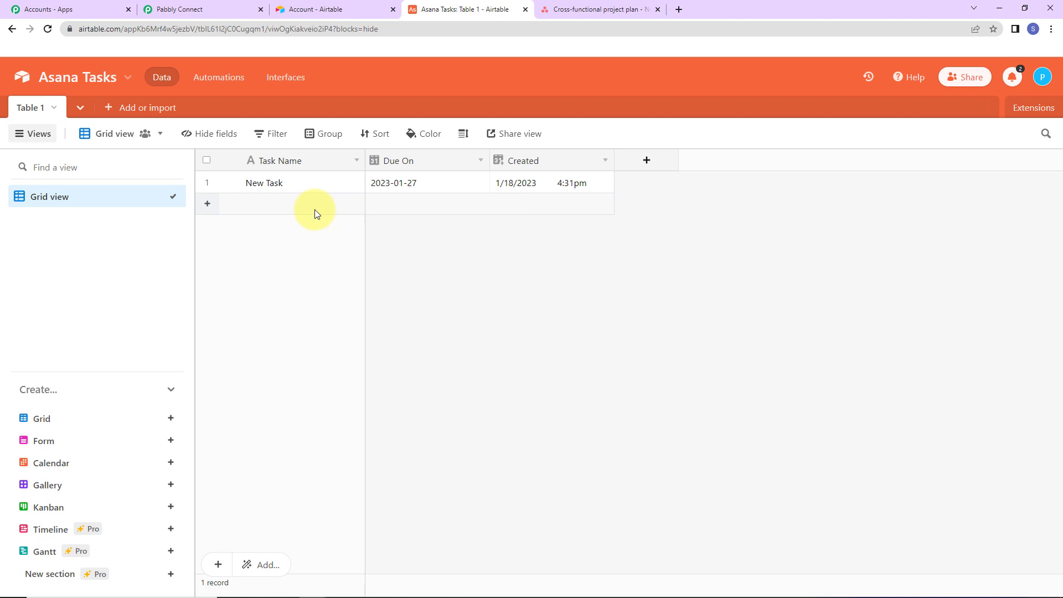
pyautogui.click(315, 210)
pyautogui.write('Dummy')
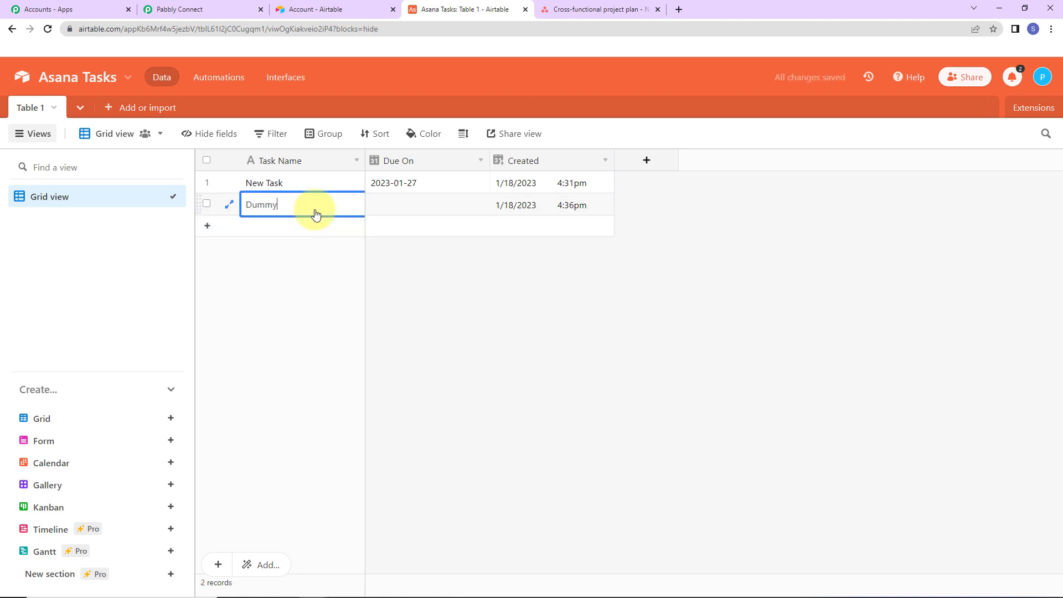
pyautogui.write(' task 123')
pyautogui.click(394, 213)
pyautogui.click(397, 214)
pyautogui.click(432, 345)
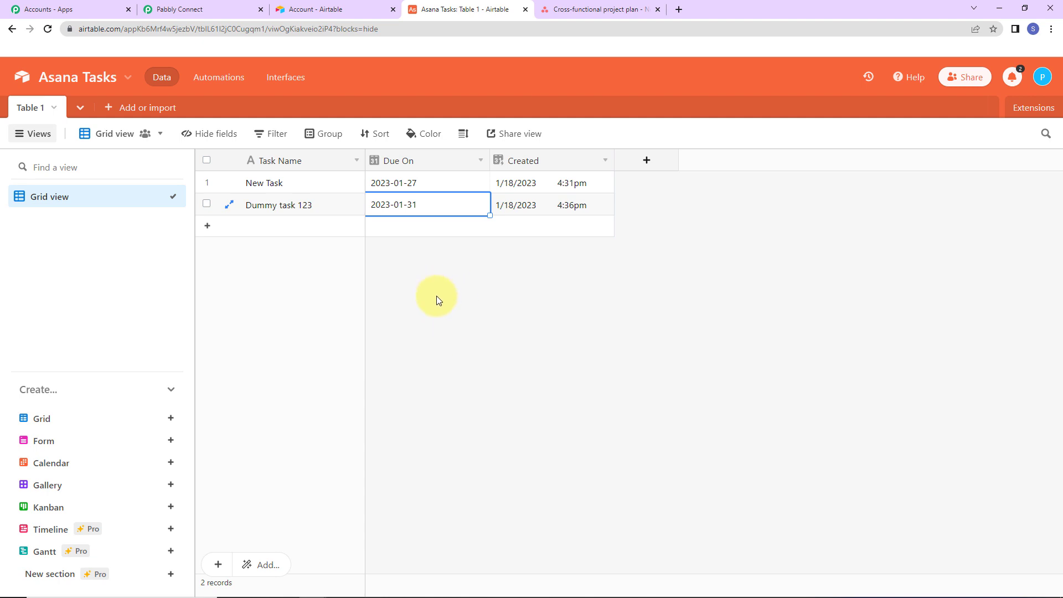
pyautogui.click(632, 203)
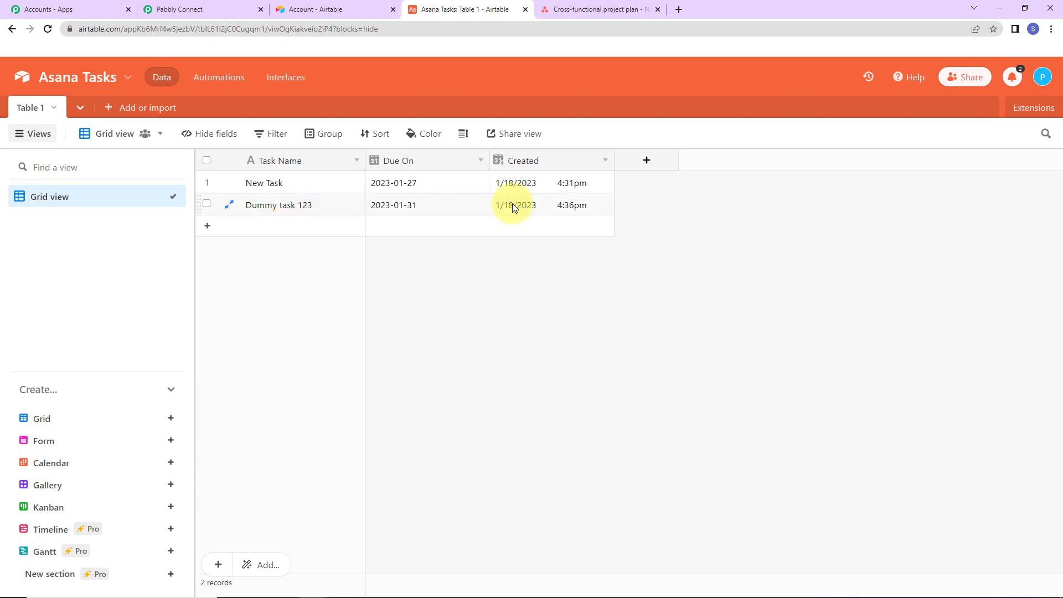
pyautogui.click(231, 12)
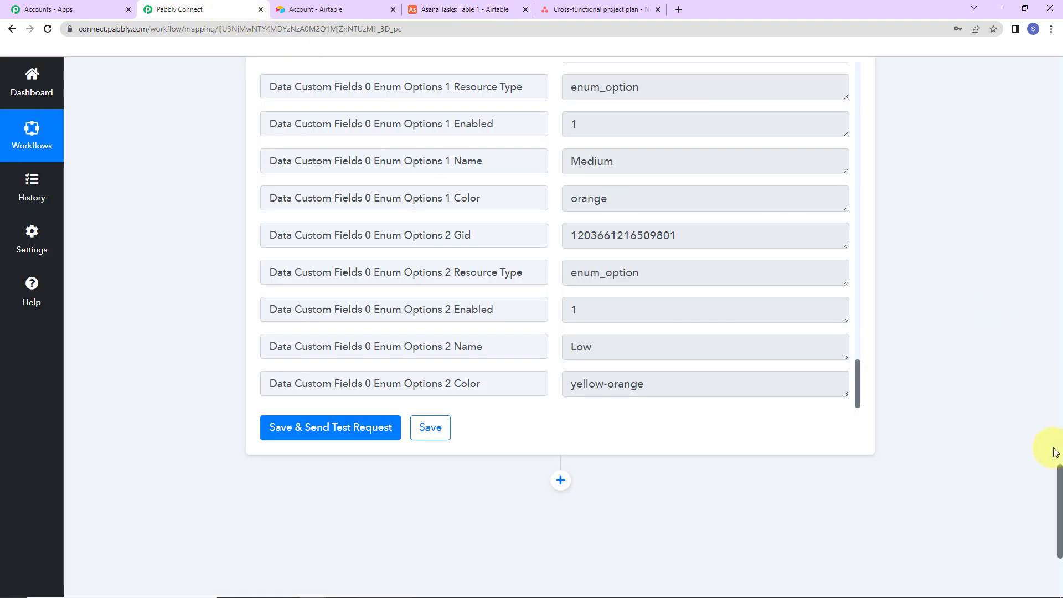
pyautogui.moveTo(1061, 471); pyautogui.dragTo(1024, 14)
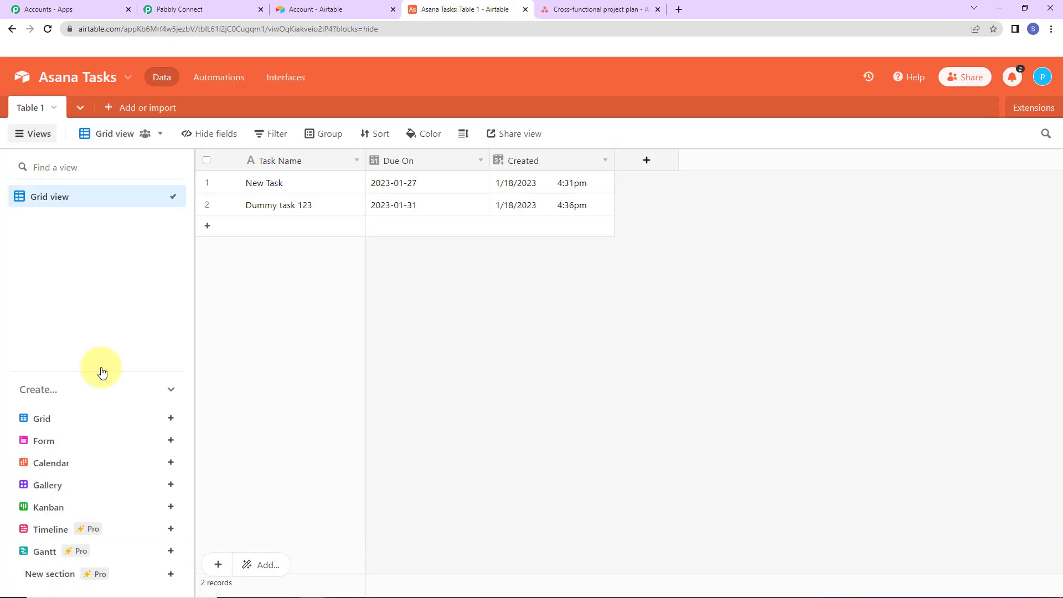
# Verify in Asana that Dummy task 123 appears due Jan 31 with New Tag
pyautogui.click(570, 10)
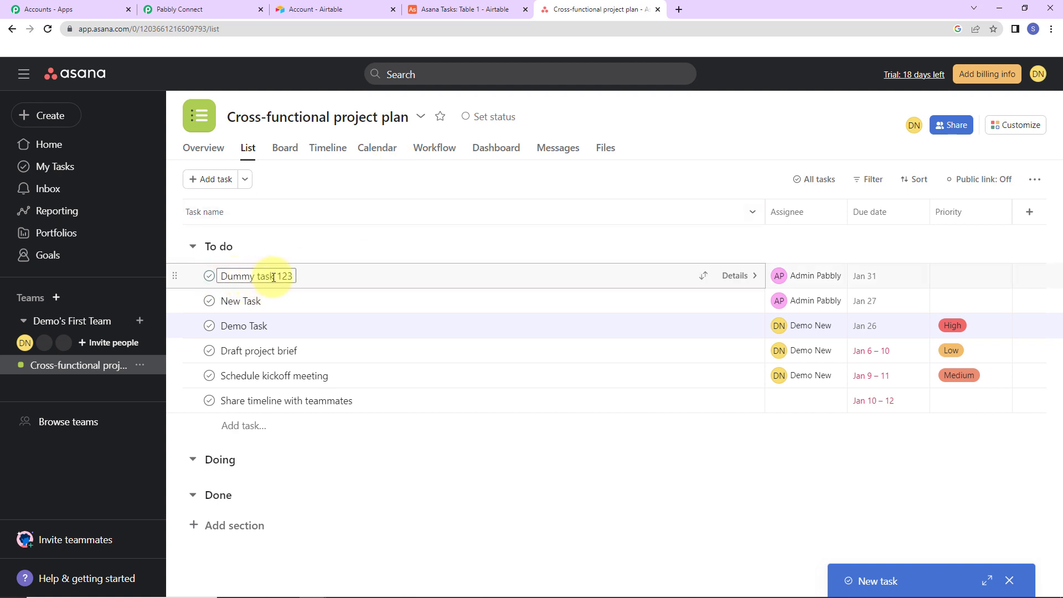
pyautogui.click(723, 279)
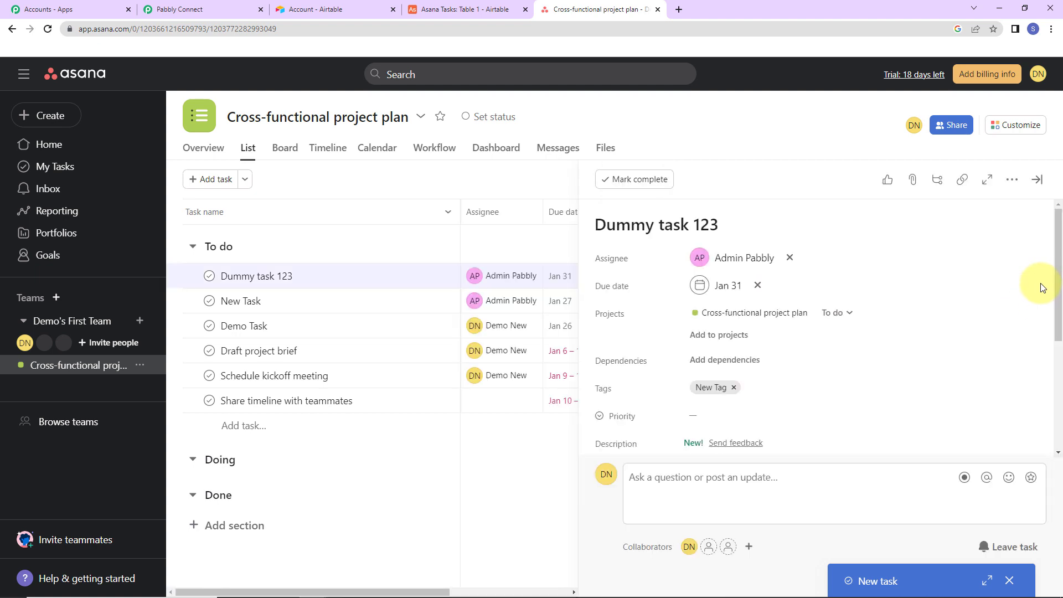
pyautogui.click(202, 9)
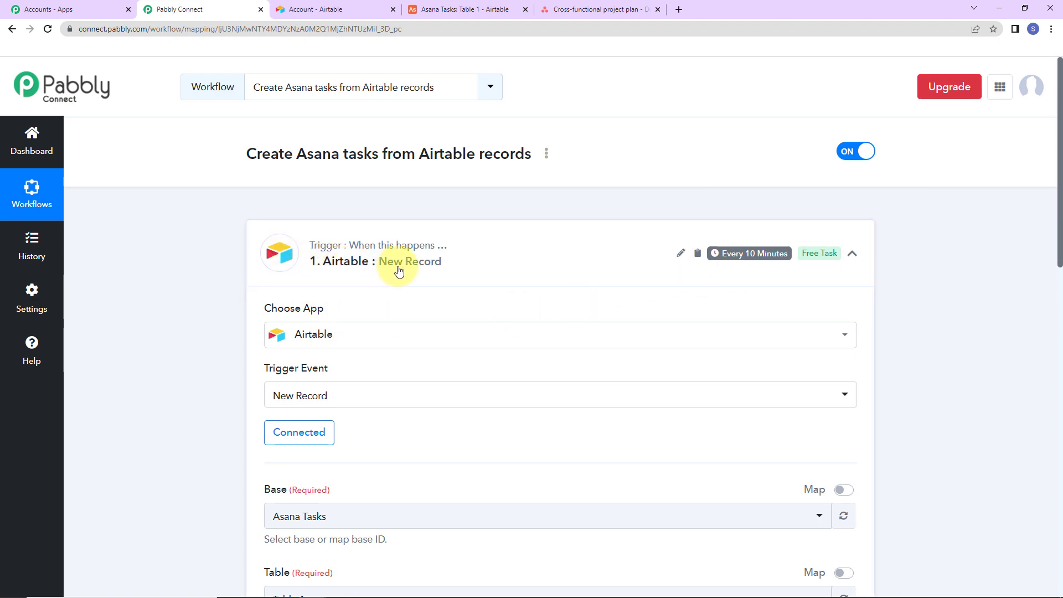
# Collapse the Airtable : New Record trigger card to show Airtable-to-Asana Create a Task workflow
pyautogui.scroll(-5, 510, 274)
pyautogui.scroll(5, 510, 274)
pyautogui.click(852, 254)
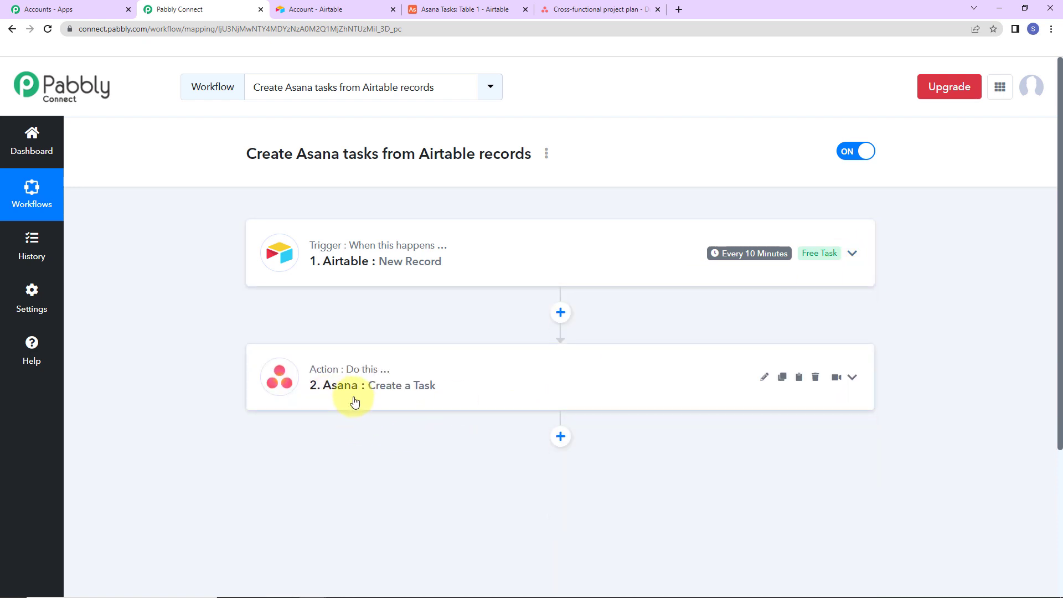